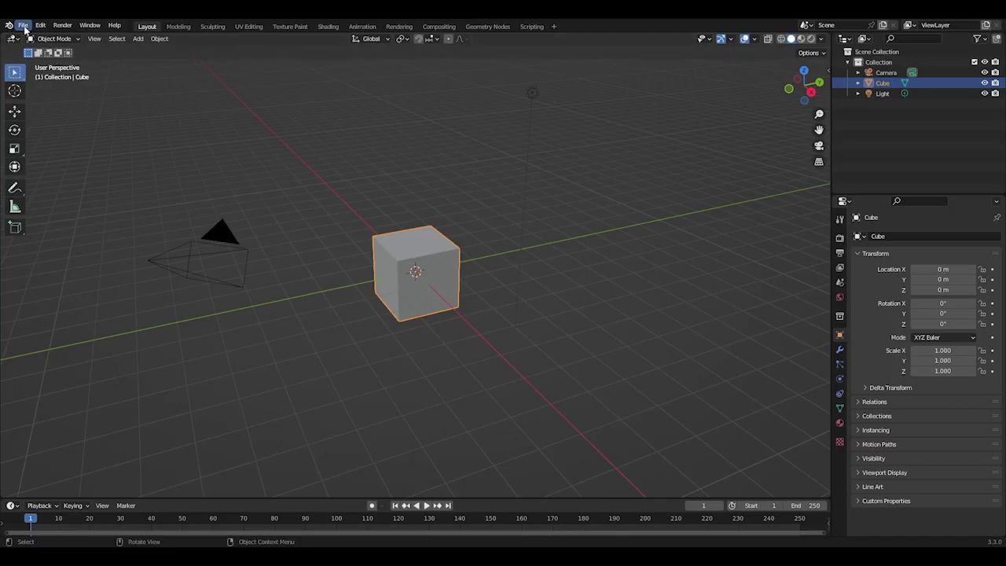
# - Create a new 2D Animation file and switch the Stroke object to Object Mode
pyautogui.click(23, 25)
pyautogui.moveTo(38, 37)
pyautogui.click(126, 48)
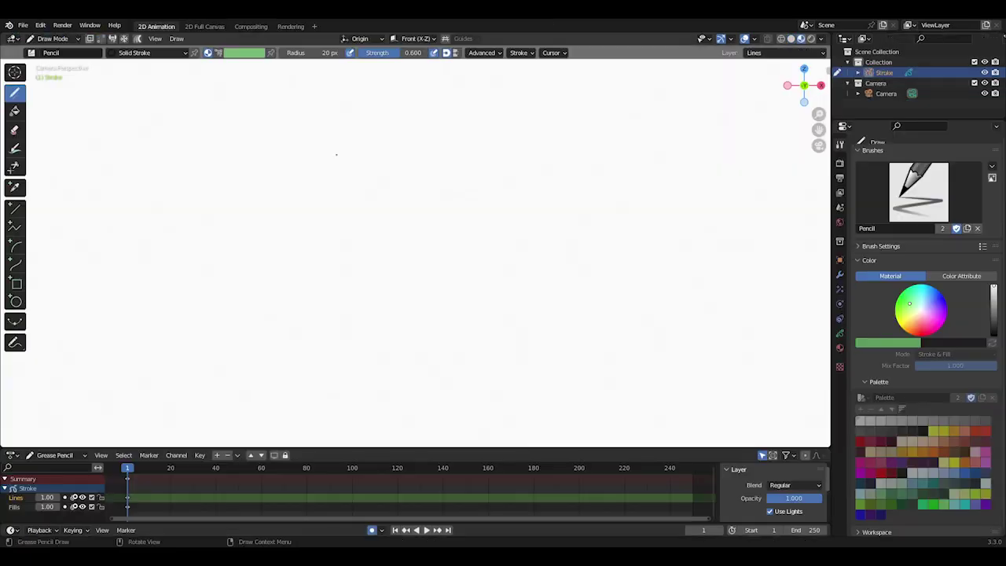
pyautogui.hotkey('ctrl', 'Tab')
pyautogui.click(449, 252)
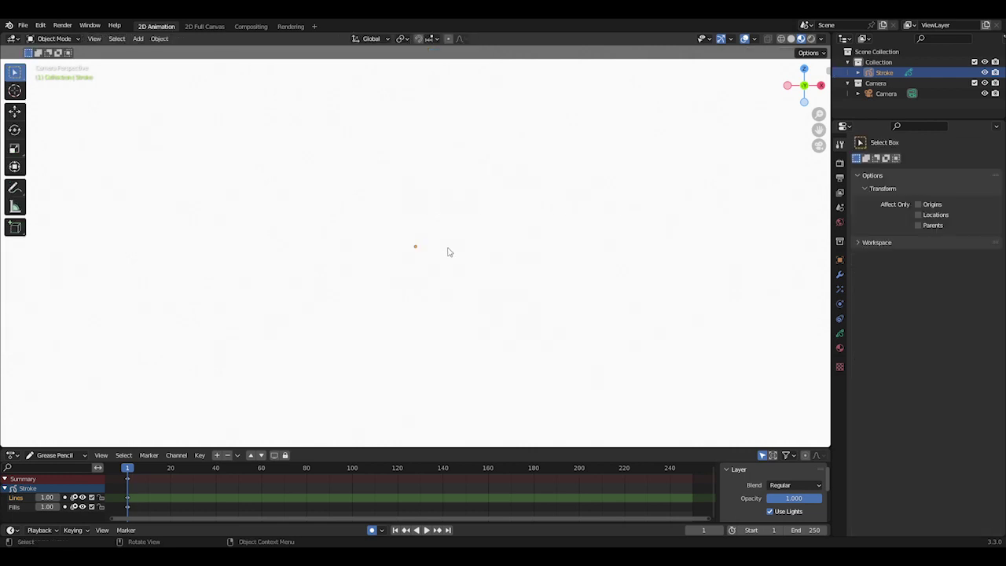
# - Add the Kickboxer .mp4 from the Downloads folder as a reference image, including movie files in the file filter
pyautogui.hotkey('shift', 'a')
pyautogui.moveTo(449, 250)
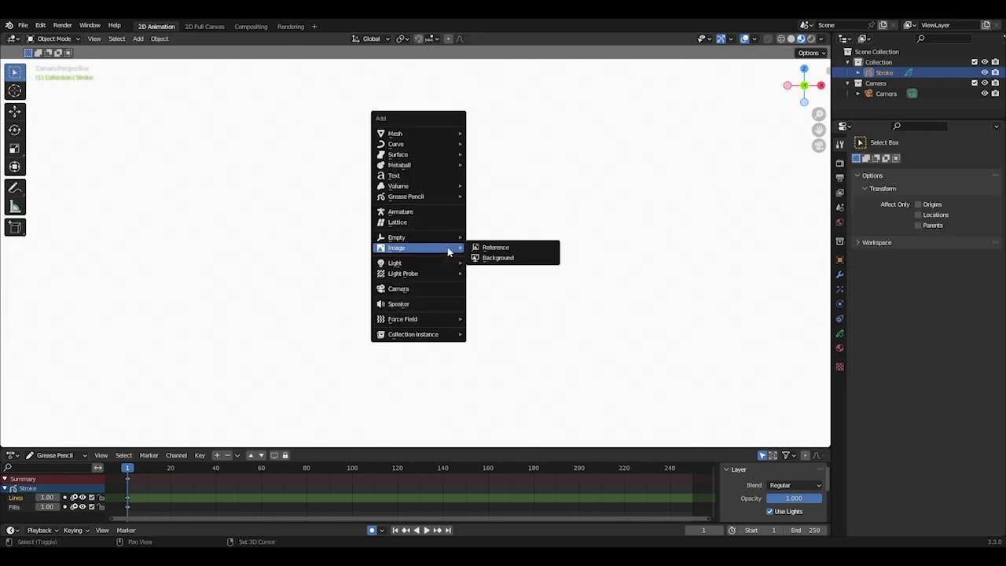
pyautogui.click(494, 248)
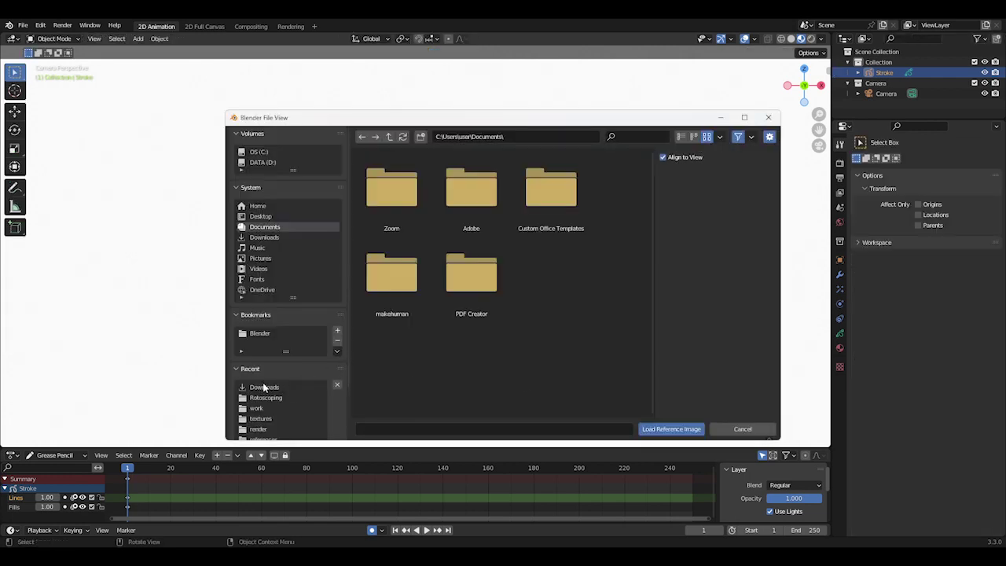
pyautogui.click(266, 388)
pyautogui.click(752, 138)
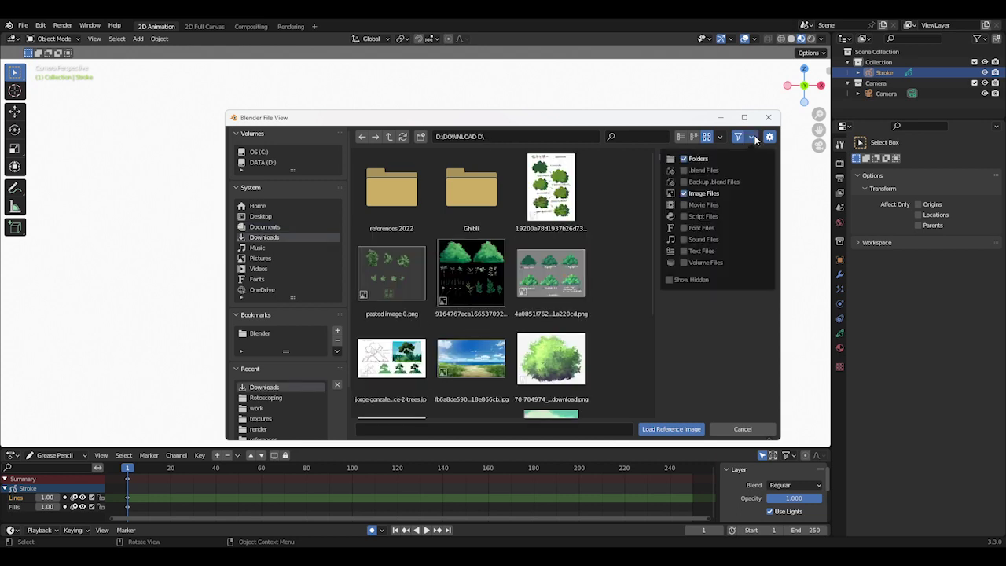
pyautogui.click(700, 205)
pyautogui.scroll(-8, 490, 319)
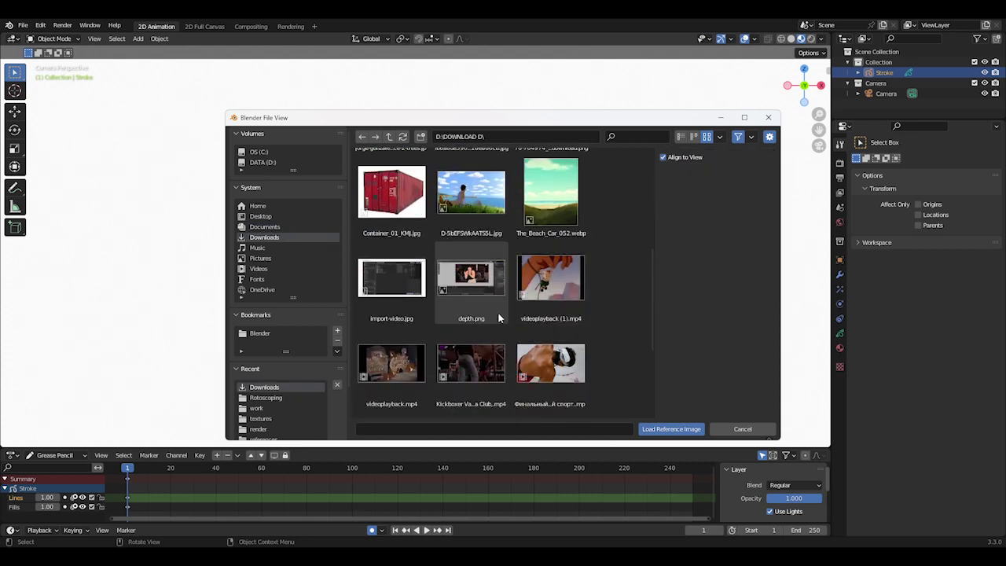
pyautogui.click(474, 284)
pyautogui.scroll(-3, 484, 331)
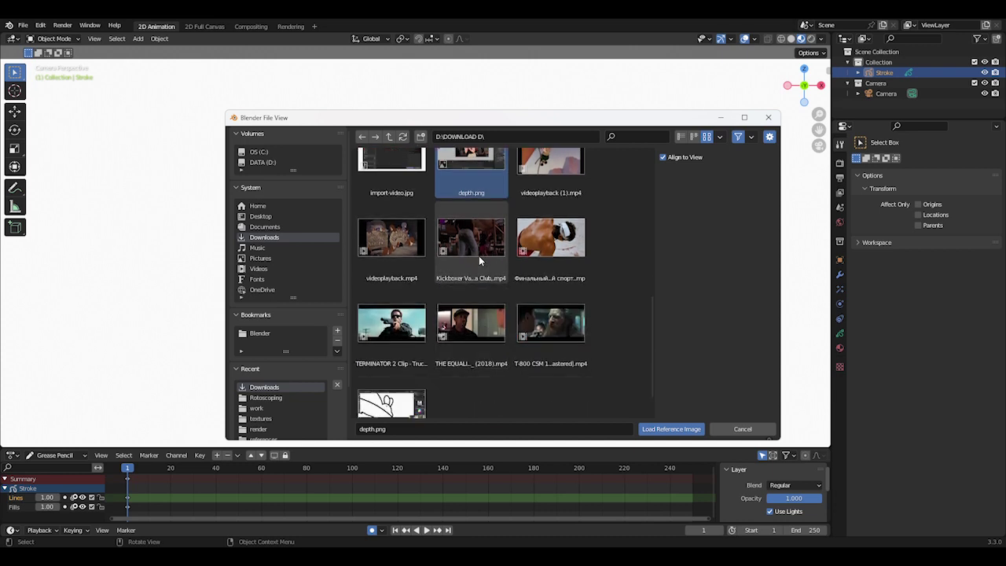
pyautogui.click(472, 244)
pyautogui.click(671, 429)
# - Scale the reference video up to fill the camera frame and set its depth to Back
pyautogui.press('s')
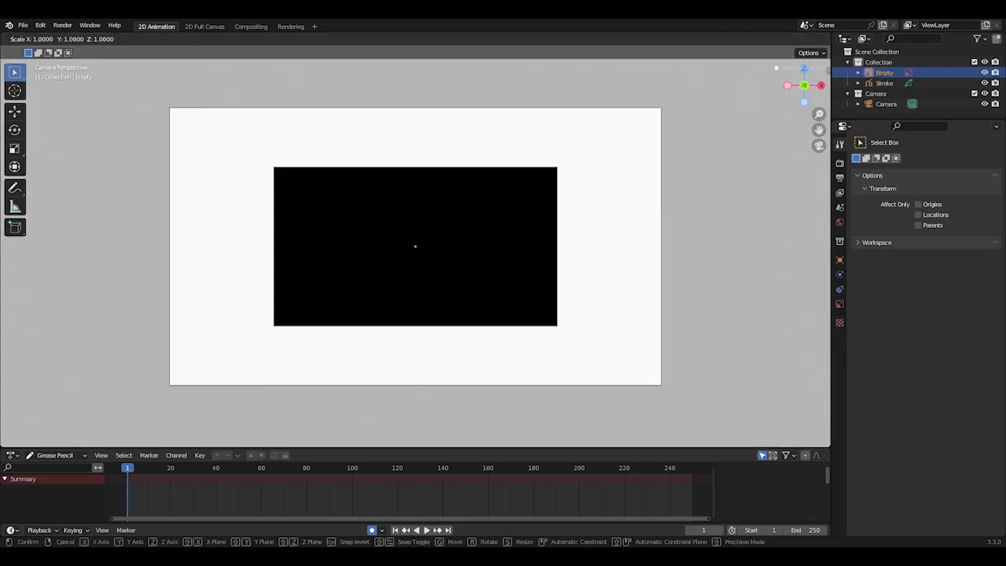
pyautogui.press('Return')
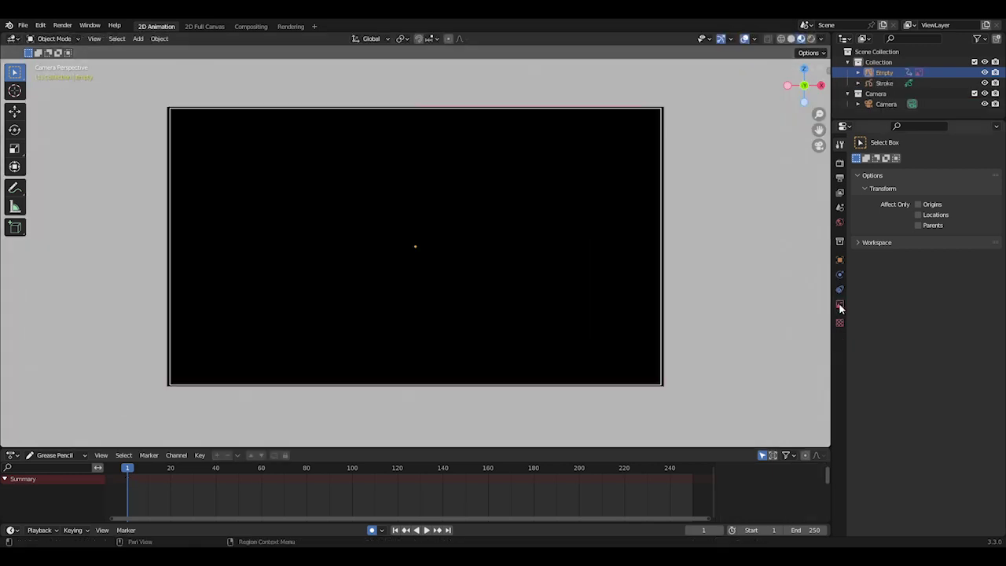
pyautogui.click(839, 306)
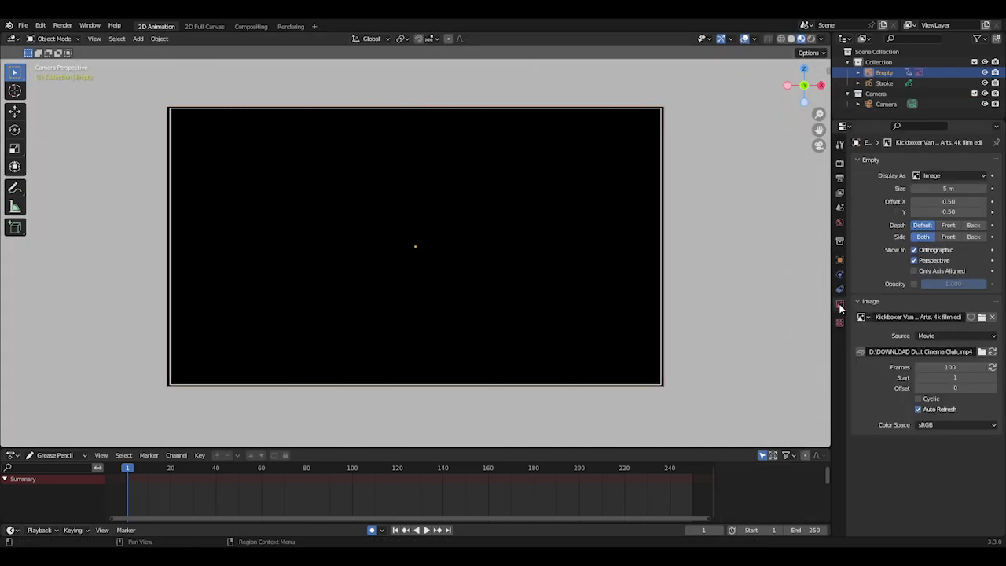
pyautogui.click(974, 225)
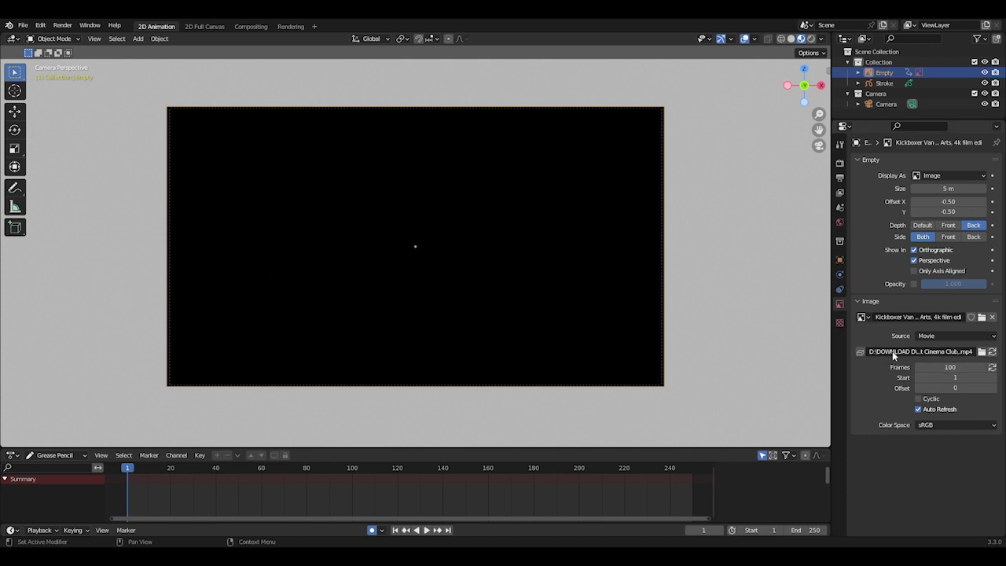
# - Set the reference video's frame count to 200, checking the footage on the timeline and returning to frame 1
pyautogui.moveTo(133, 471); pyautogui.dragTo(358, 472)
pyautogui.click(945, 367)
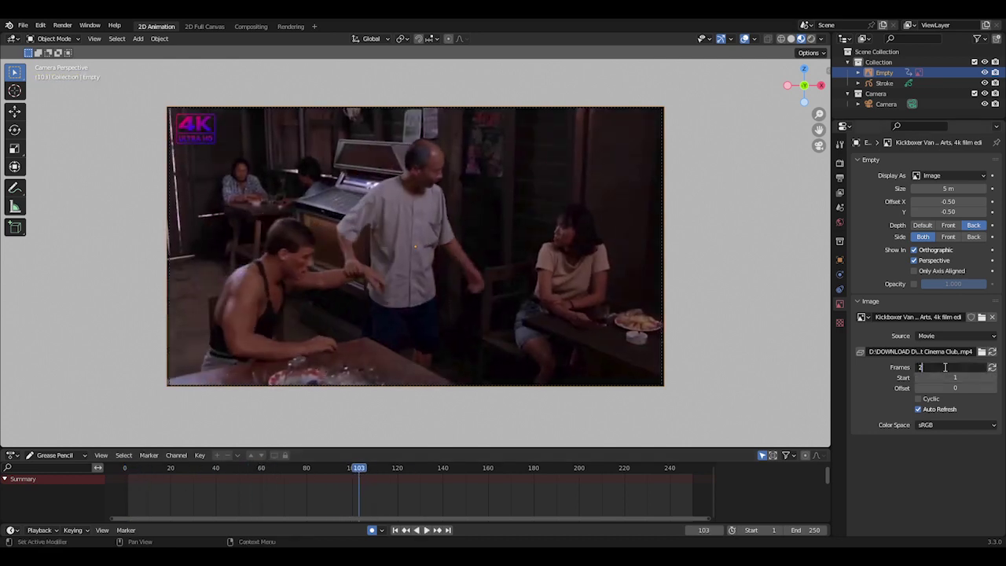
pyautogui.write('200')
pyautogui.press('Return')
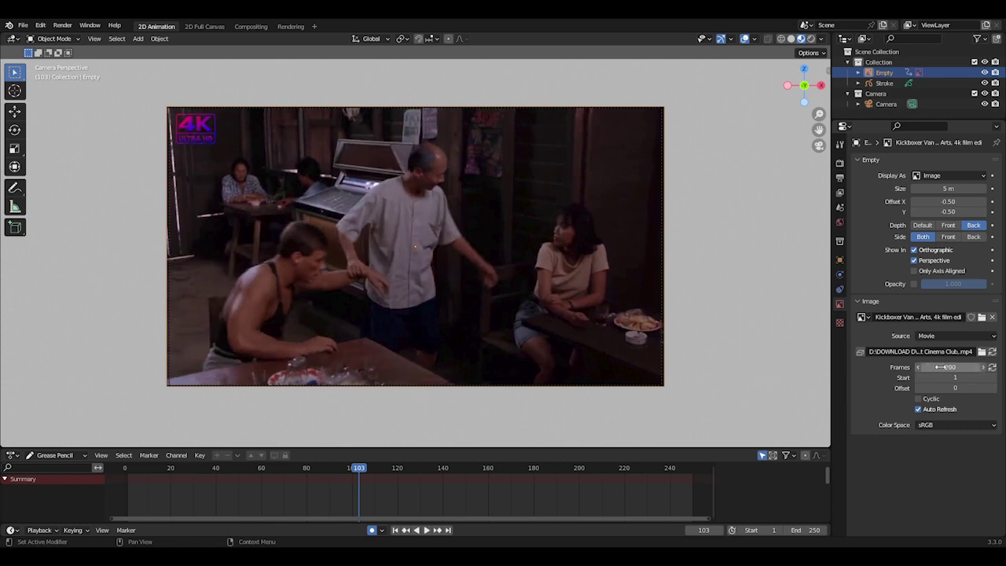
pyautogui.click(129, 470)
pyautogui.press('space')
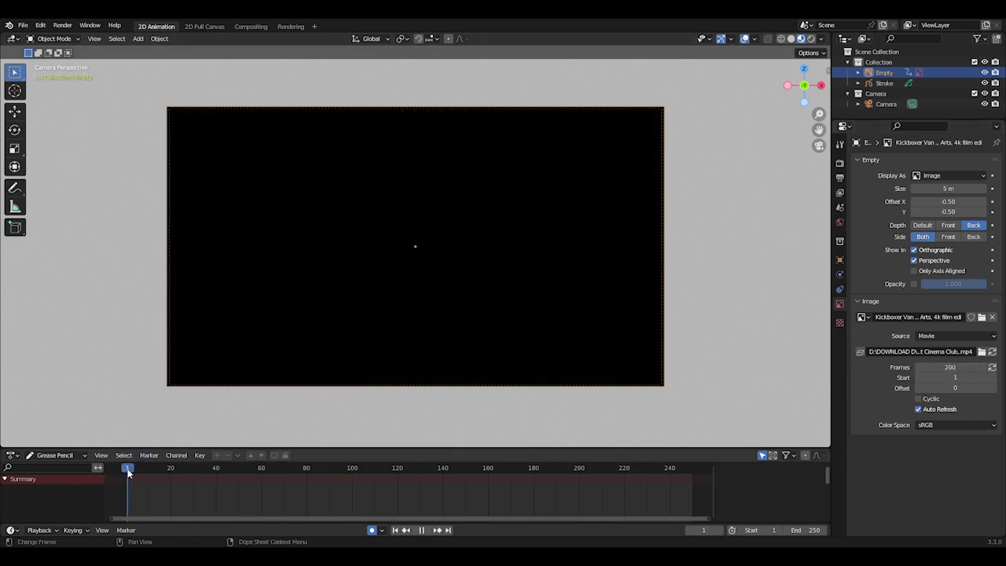
pyautogui.click(128, 470)
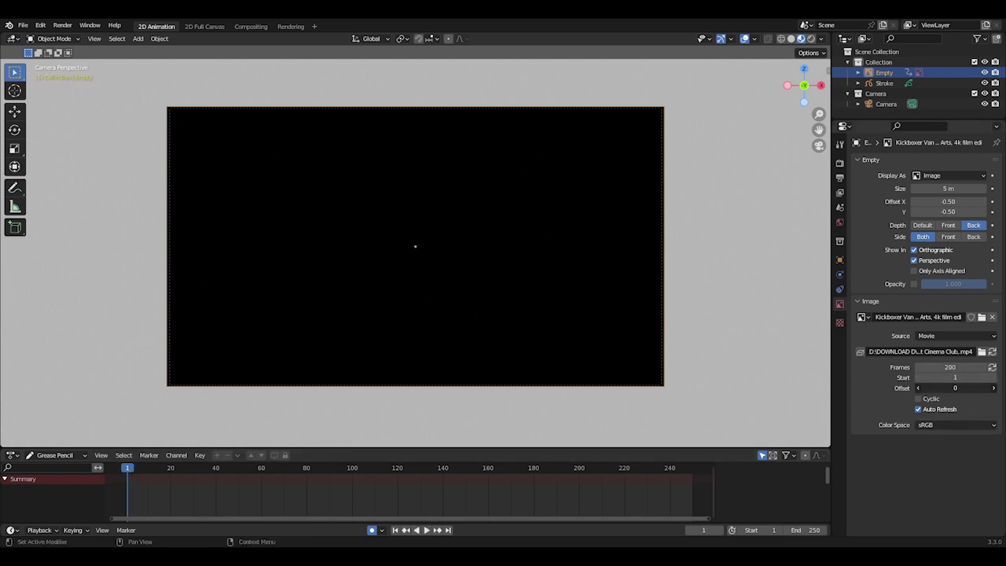
# - Set the reference video's offset to 747 and preview the clip up to frame 163
pyautogui.moveTo(956, 388)
pyautogui.mouseDown()
pyautogui.moveTo(1005, 388)
pyautogui.moveTo(950, 387)
pyautogui.mouseUp()
pyautogui.press('space')
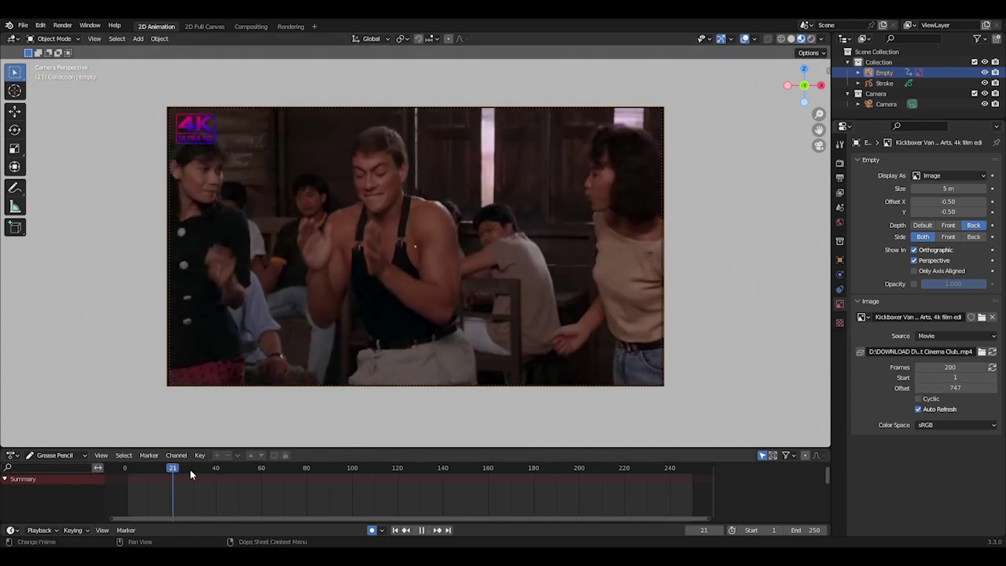
pyautogui.moveTo(194, 469); pyautogui.dragTo(495, 471)
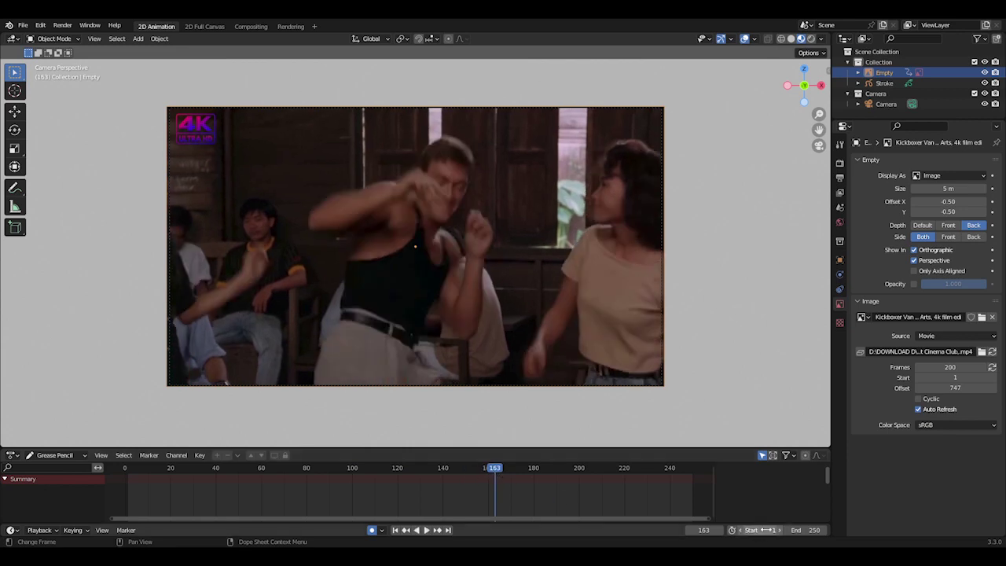
# - Set the scene's end frame to 163 and play the animation
pyautogui.click(807, 532)
pyautogui.write('163')
pyautogui.press('Return')
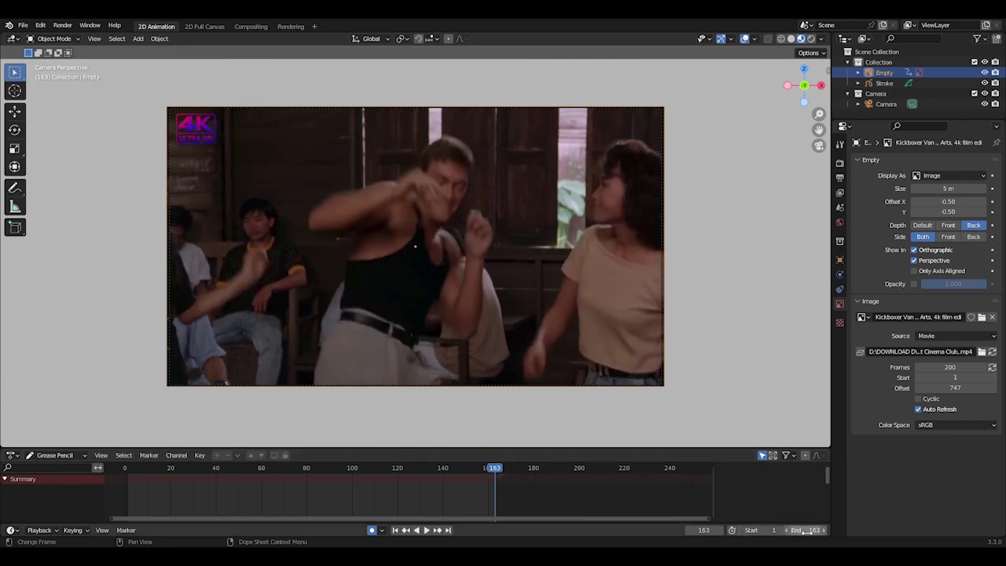
pyautogui.click(426, 531)
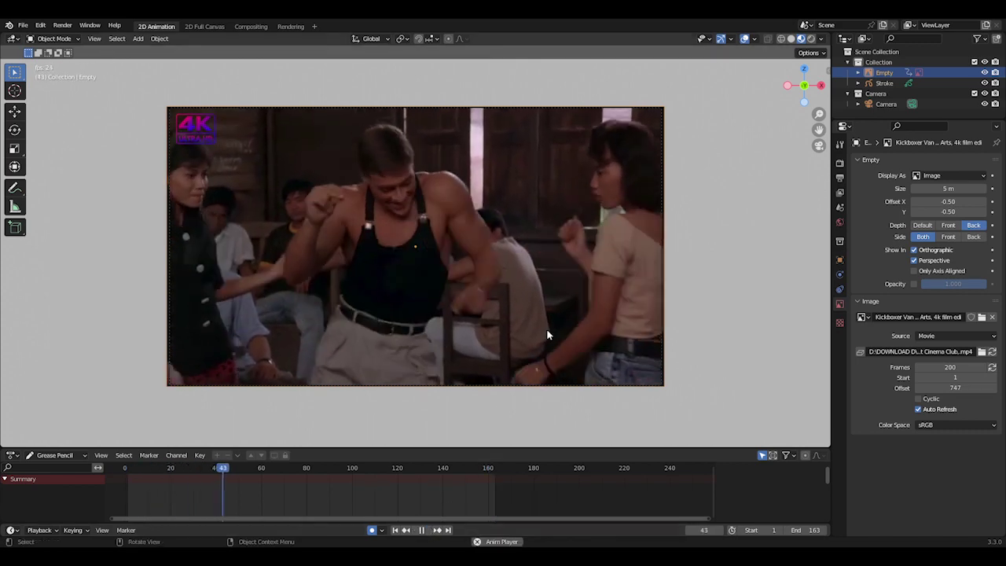
# - Try out the reference video's opacity setting and switch it back off
pyautogui.click(913, 284)
pyautogui.moveTo(948, 284)
pyautogui.mouseDown()
pyautogui.moveTo(904, 284)
pyautogui.moveTo(952, 284)
pyautogui.mouseUp()
pyautogui.click(913, 284)
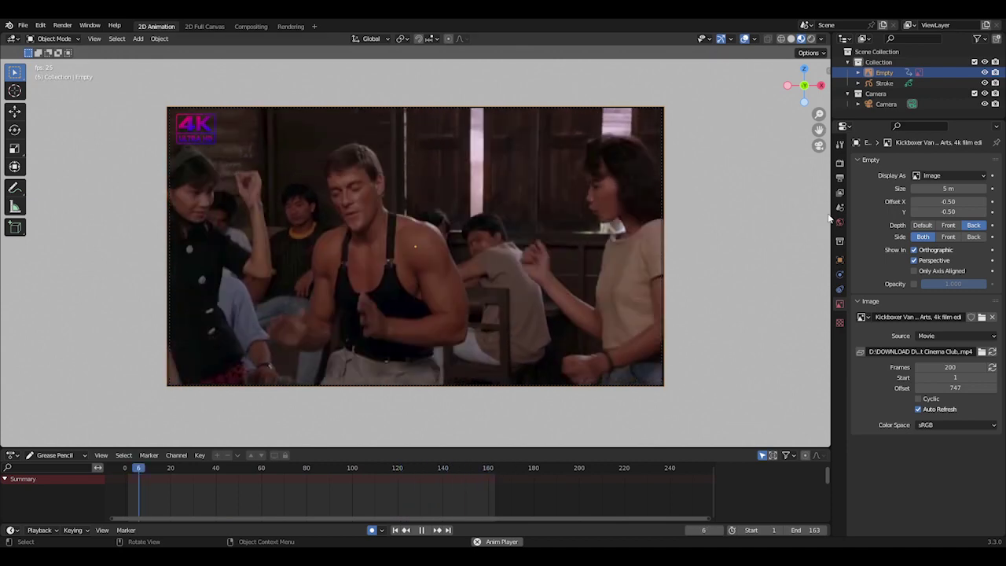
# - Try a 29.97 fps scene frame rate during playback and set it back to 24 fps
pyautogui.click(840, 177)
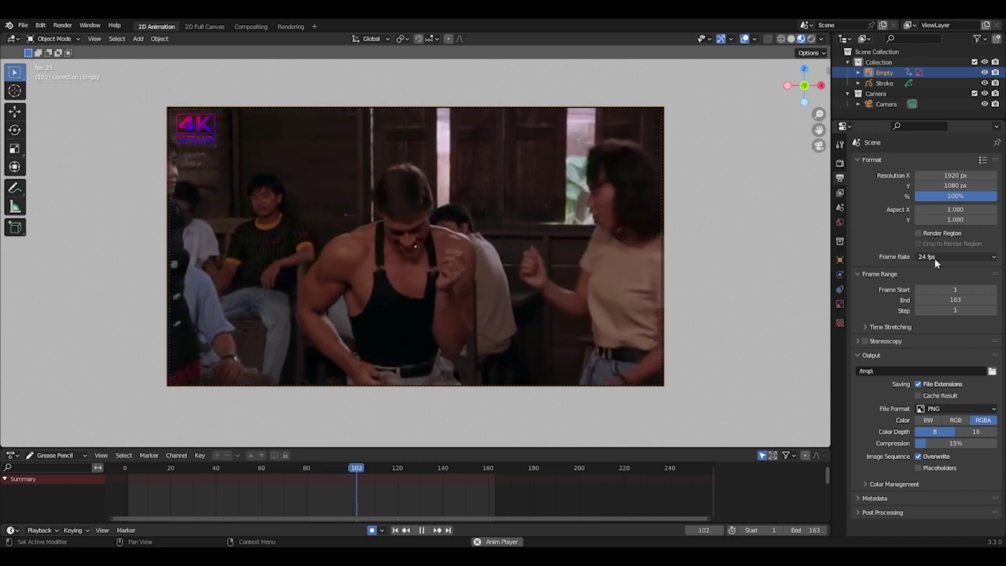
pyautogui.click(935, 258)
pyautogui.click(940, 280)
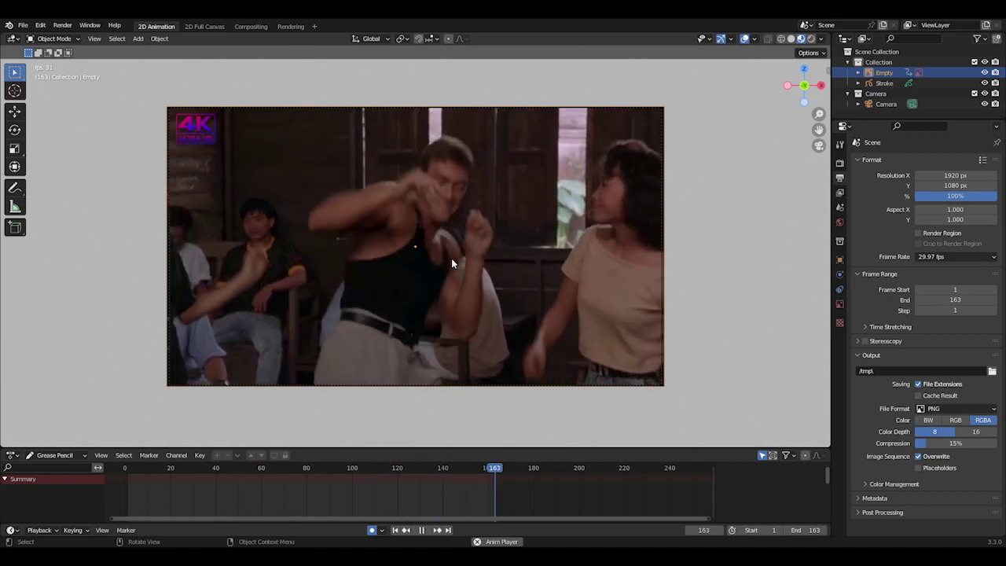
pyautogui.click(936, 257)
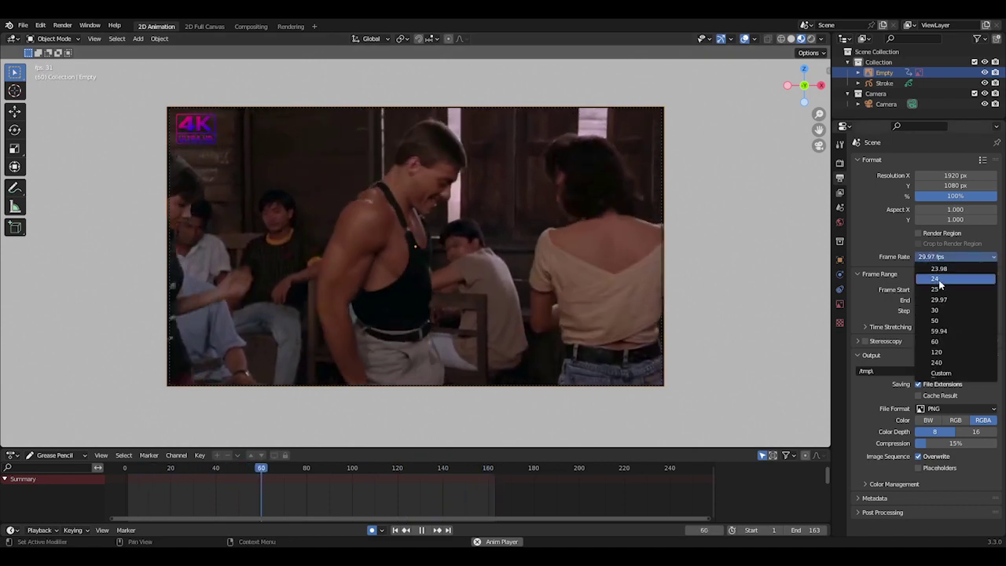
pyautogui.click(939, 280)
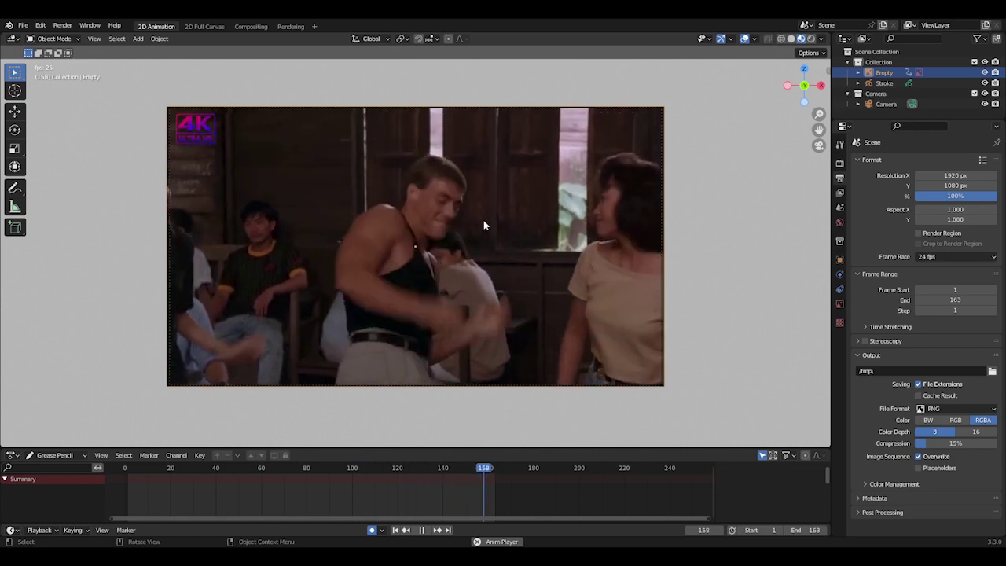
# - Stop playback at frame 1 and put the Stroke grease pencil object into Draw Mode
pyautogui.click(884, 83)
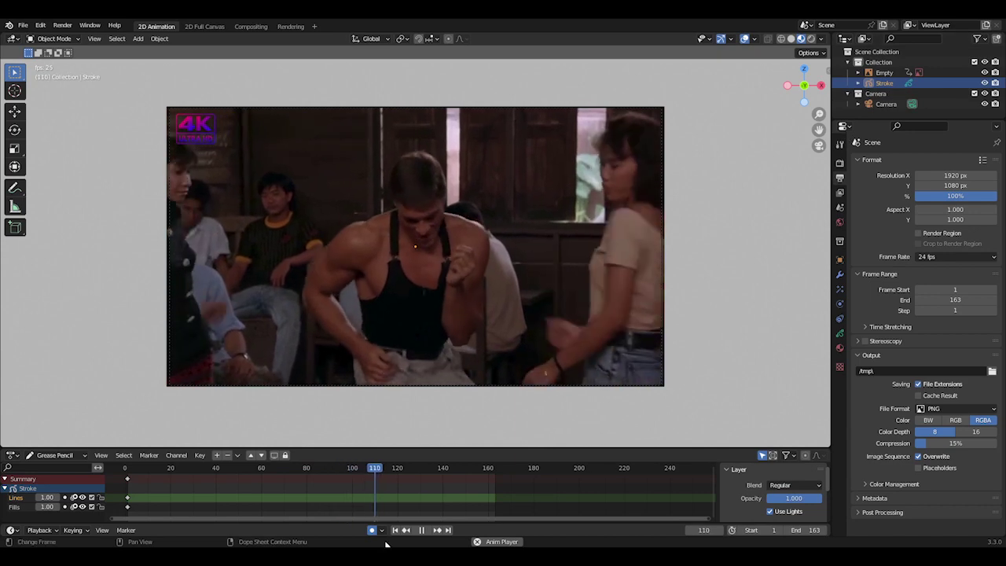
pyautogui.press('Escape')
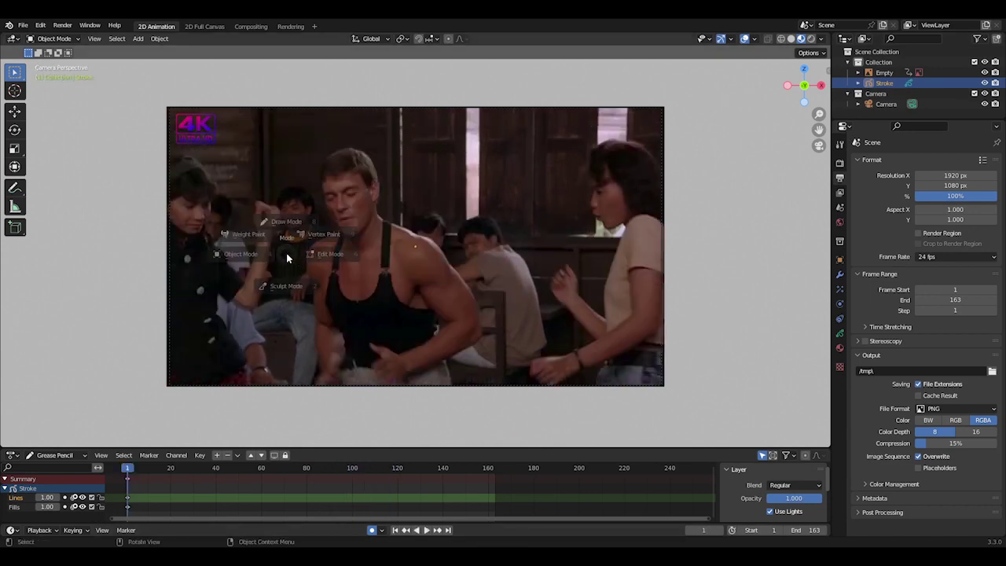
pyautogui.hotkey('ctrl', 'Tab')
pyautogui.click(288, 198)
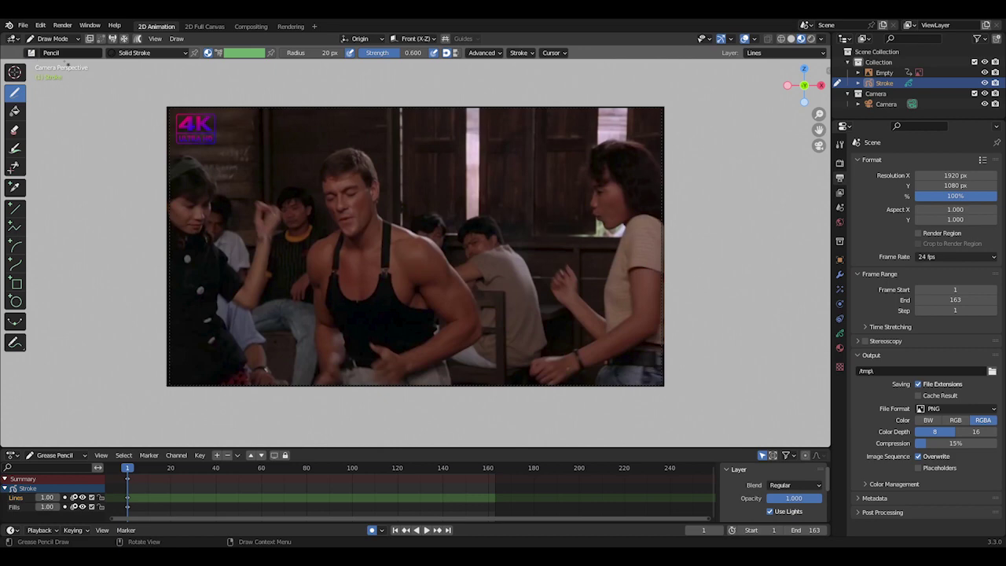
# - Choose the Pen drawing brush and set its radius to 15 px
pyautogui.click(55, 54)
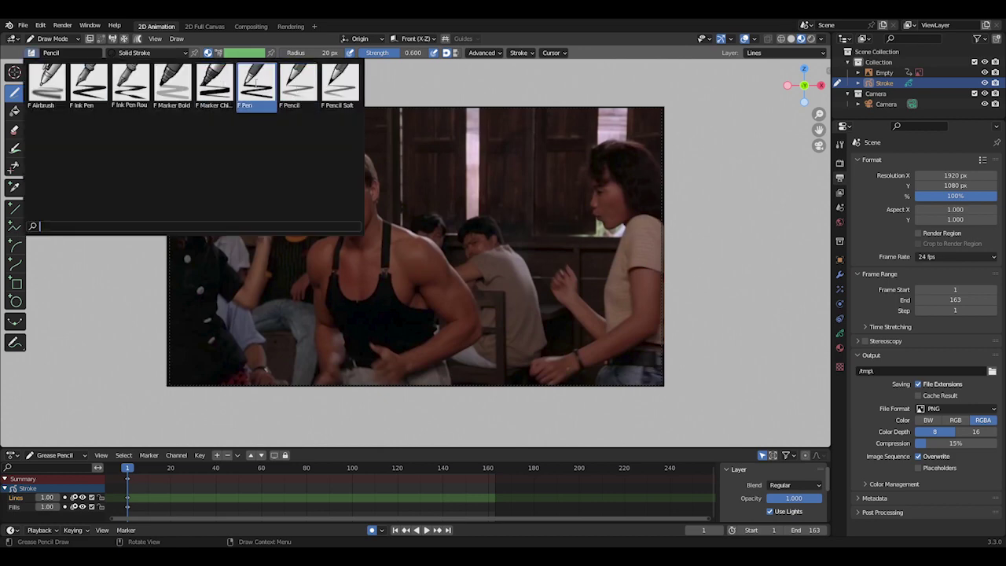
pyautogui.click(258, 83)
pyautogui.click(319, 52)
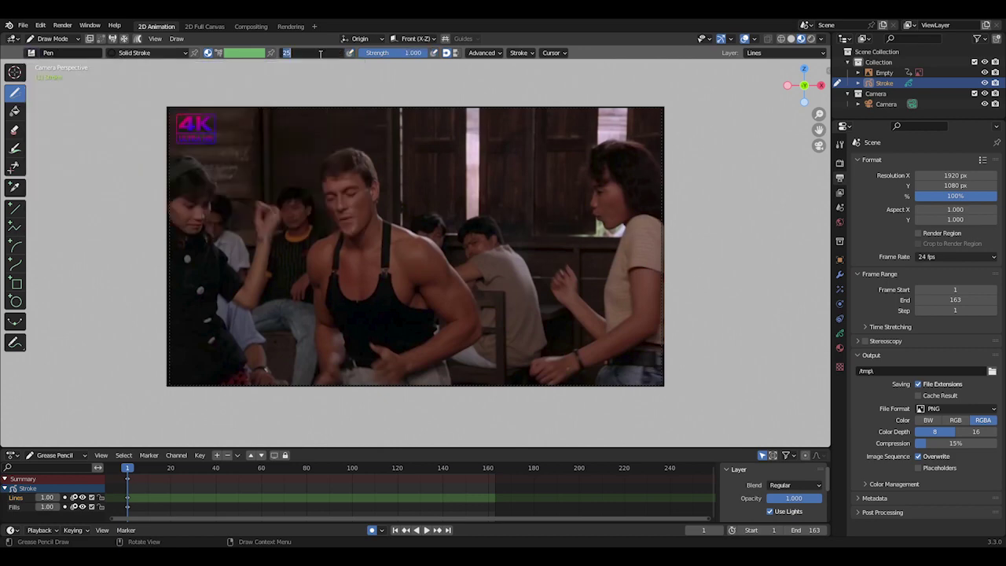
pyautogui.write('15')
pyautogui.press('Return')
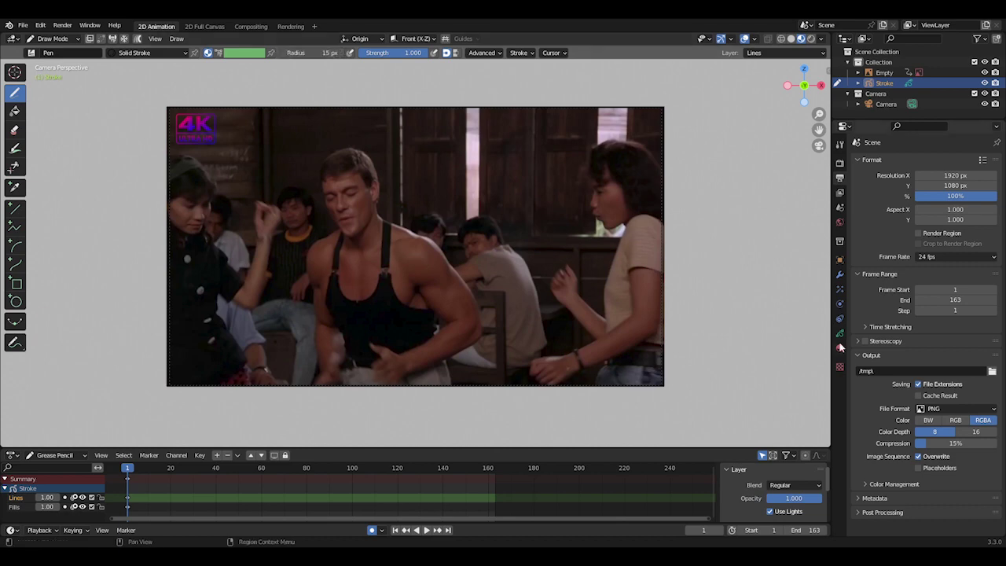
# - Change the Solid Stroke material's stroke base color to bright green with full saturation and value
pyautogui.click(840, 348)
pyautogui.click(937, 331)
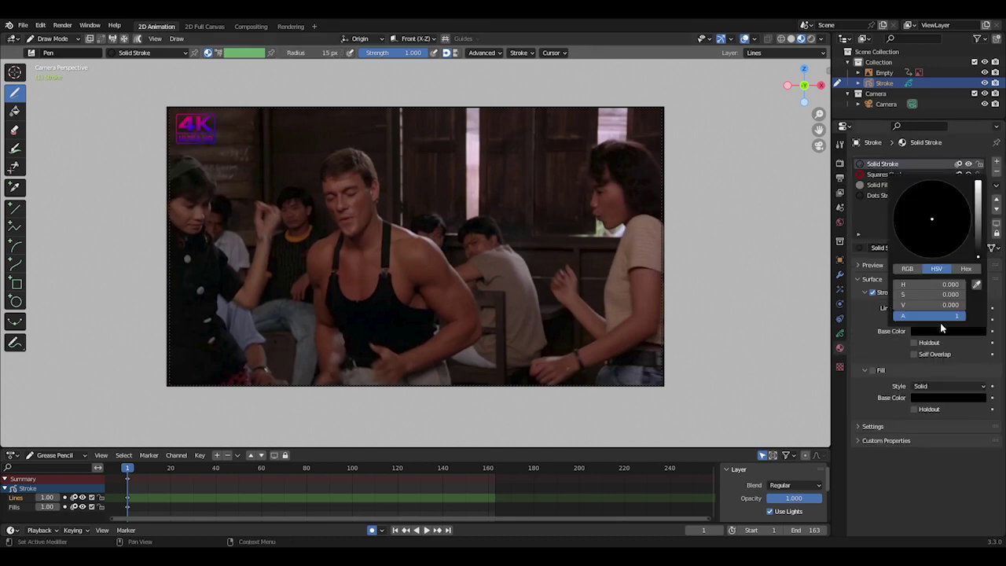
pyautogui.moveTo(978, 229); pyautogui.dragTo(978, 180)
pyautogui.moveTo(933, 218); pyautogui.dragTo(898, 199)
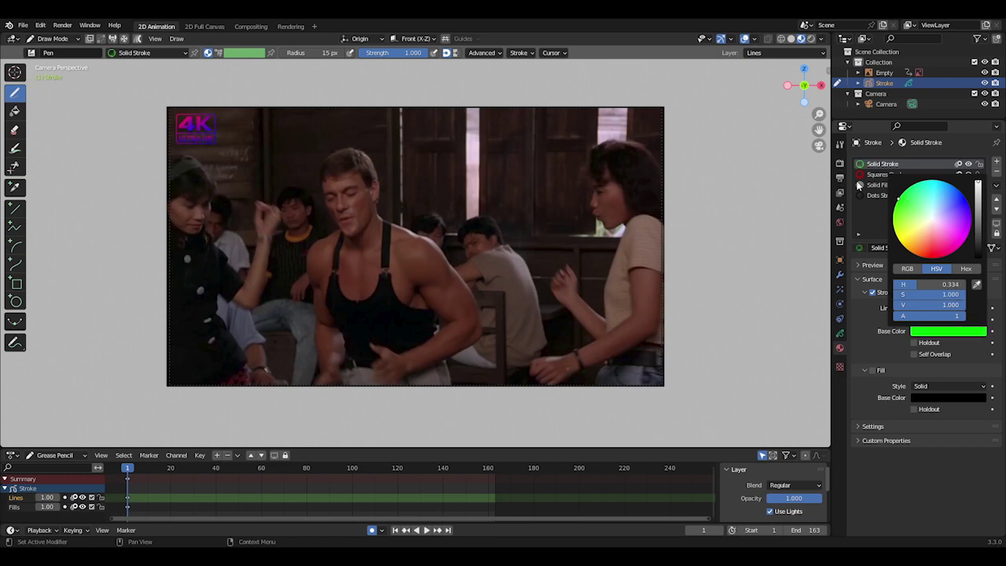
# - Draw a test scribble across the central man's chest and erase it with the Eraser Point brush
pyautogui.moveTo(314, 256)
pyautogui.mouseDown()
pyautogui.moveTo(400, 271)
pyautogui.moveTo(497, 227)
pyautogui.mouseUp()
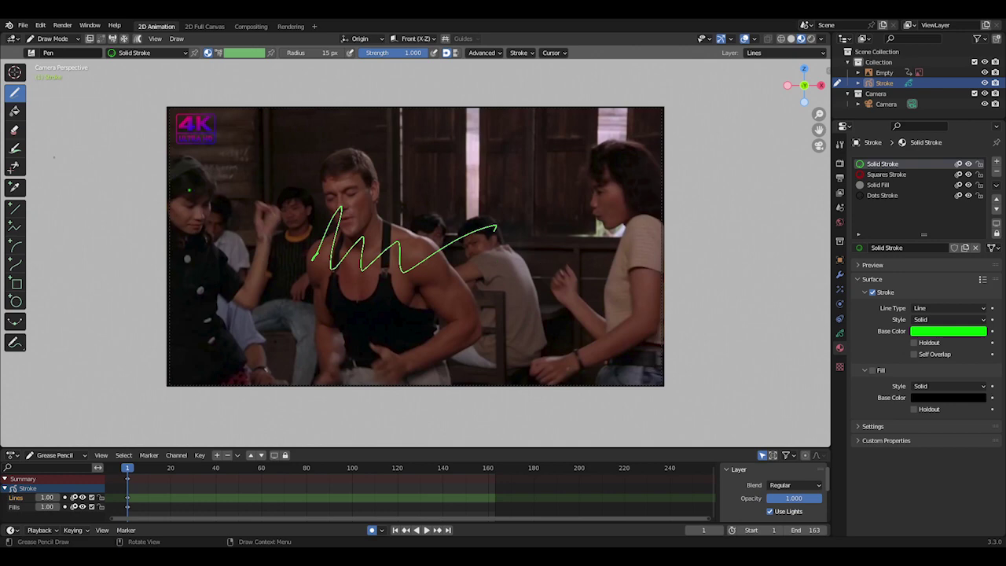
pyautogui.click(15, 130)
pyautogui.click(32, 52)
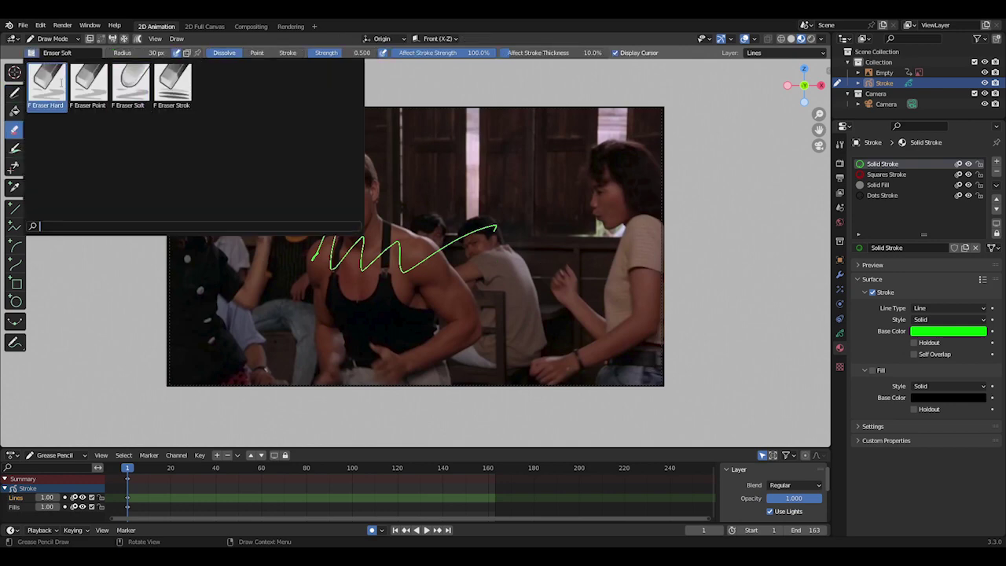
pyautogui.click(88, 85)
pyautogui.moveTo(511, 224)
pyautogui.mouseDown()
pyautogui.moveTo(417, 253)
pyautogui.moveTo(322, 228)
pyautogui.mouseUp()
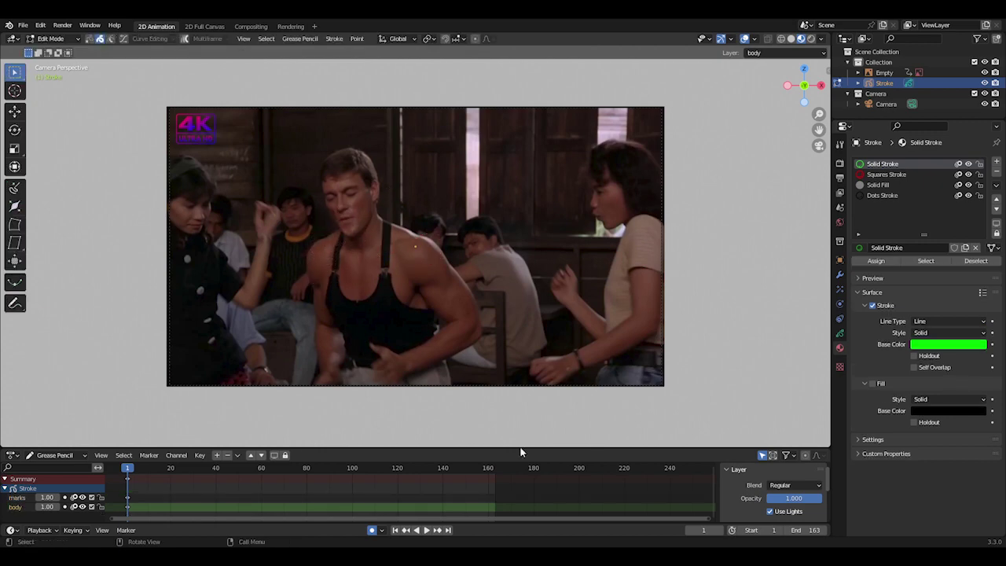
# - Set the scene's end frame to 25, preview the shortened range and return to frame 1
pyautogui.click(802, 530)
pyautogui.write('25')
pyautogui.press('Return')
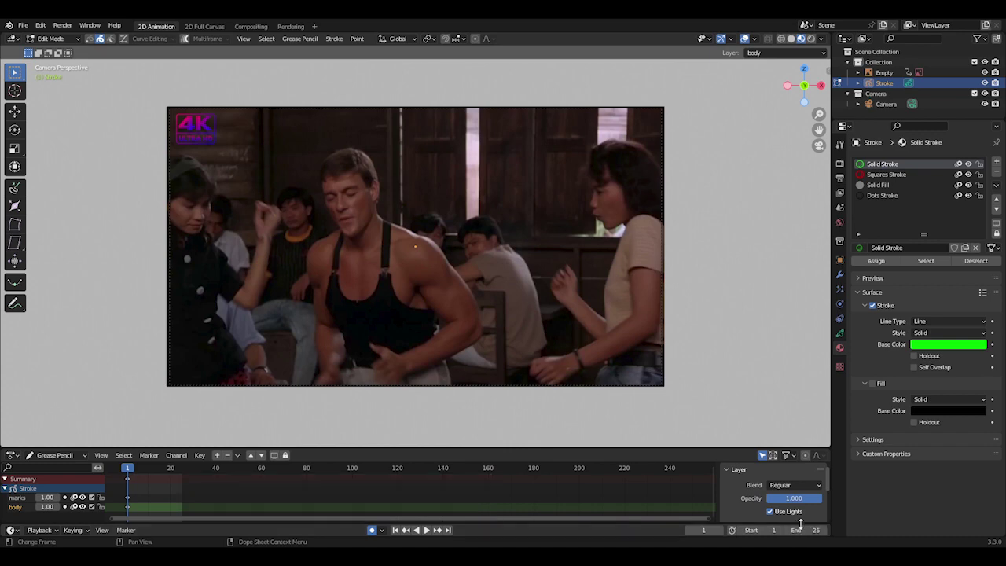
pyautogui.click(429, 530)
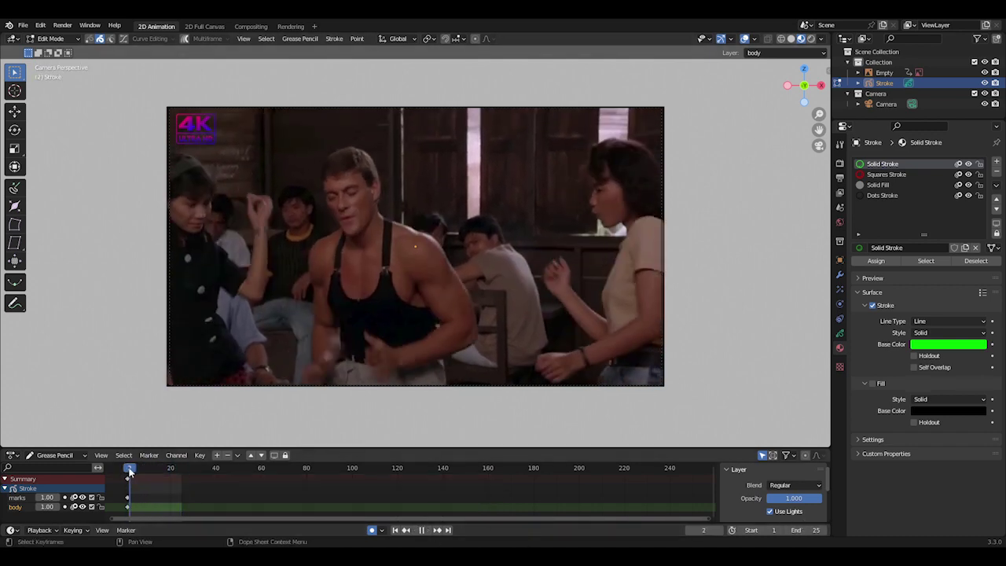
pyautogui.press('Escape')
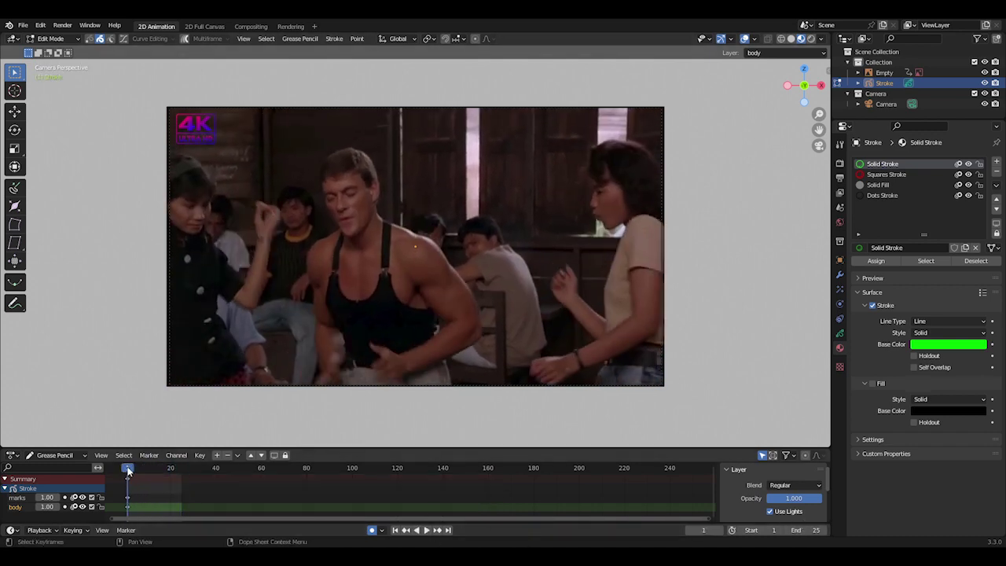
# - Rename the Stroke object's marks layer to guide
pyautogui.click(17, 499)
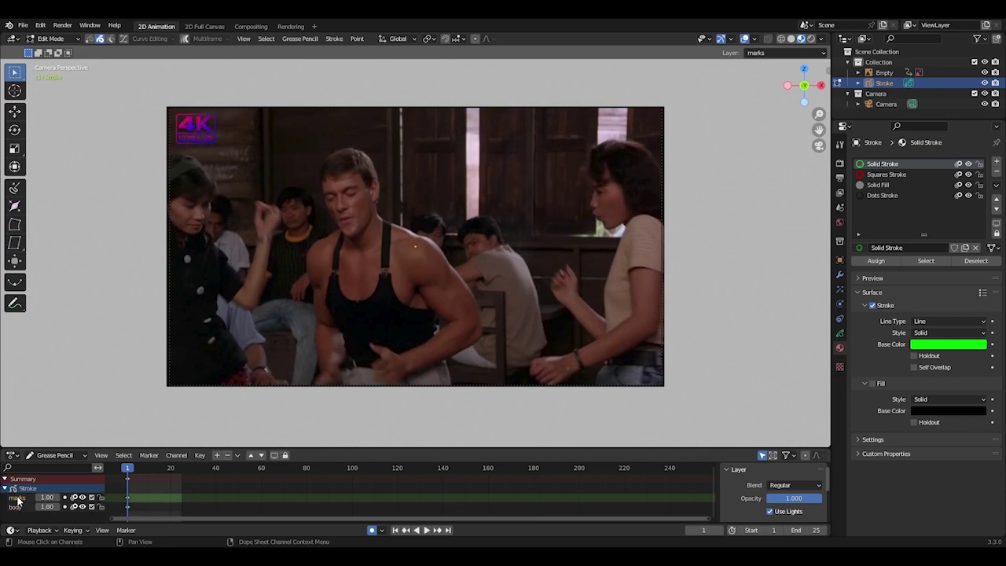
pyautogui.doubleClick(17, 498)
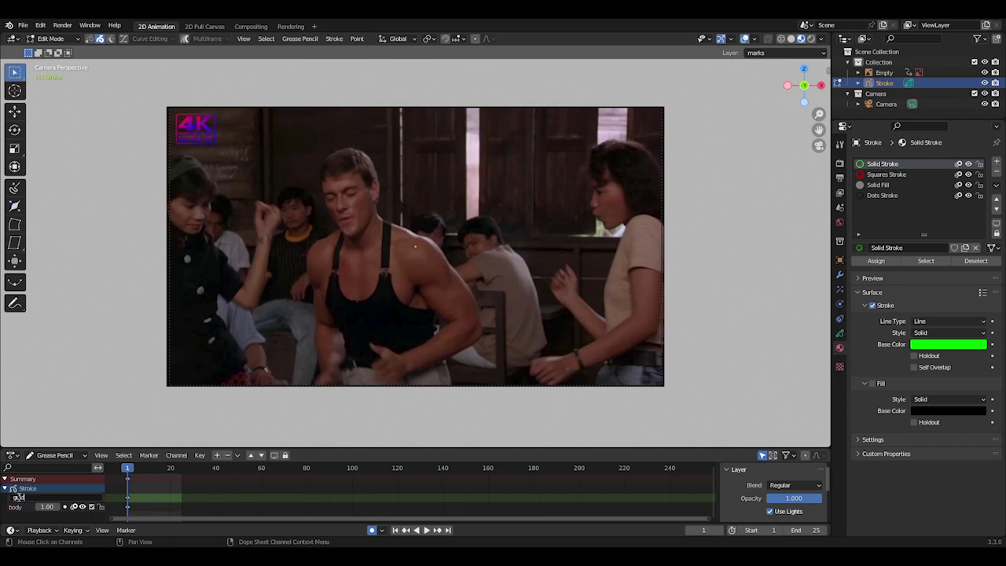
pyautogui.write('guide')
pyautogui.press('Return')
# - Duplicate the guide layer's first keyframe at four-frame intervals to place keyframes up to frame 13
pyautogui.click(22, 508)
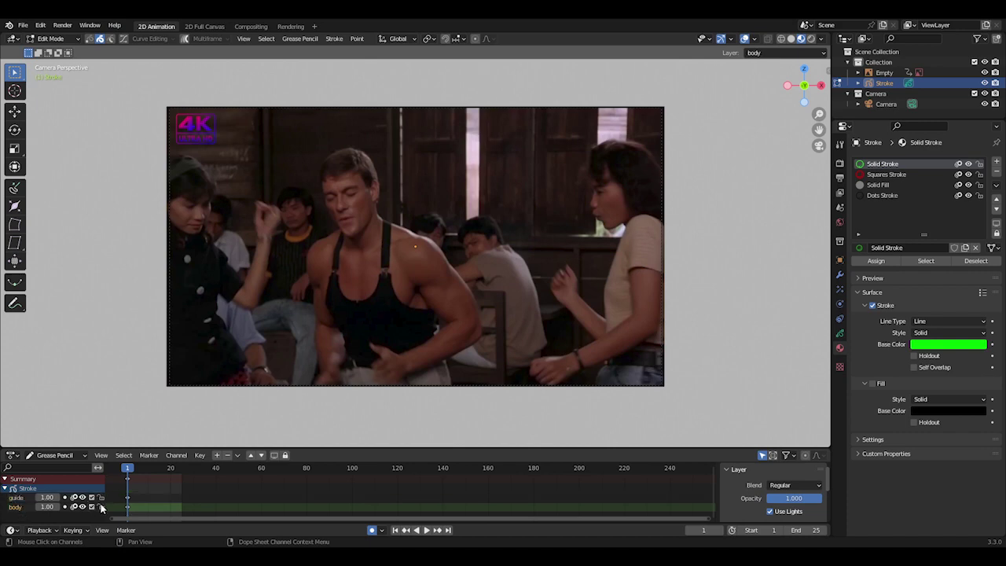
pyautogui.click(15, 499)
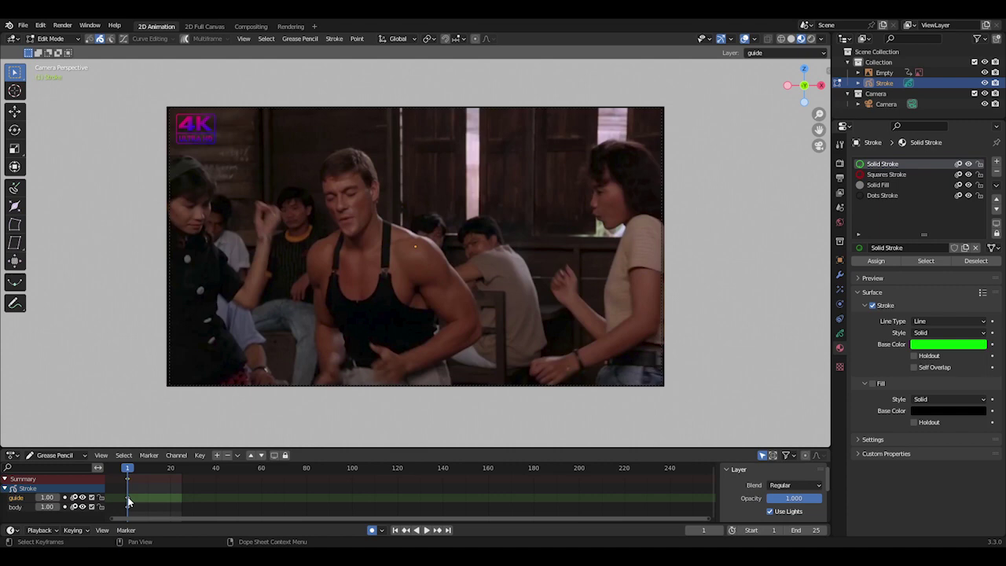
pyautogui.moveTo(128, 501); pyautogui.dragTo(139, 502)
pyautogui.press('space')
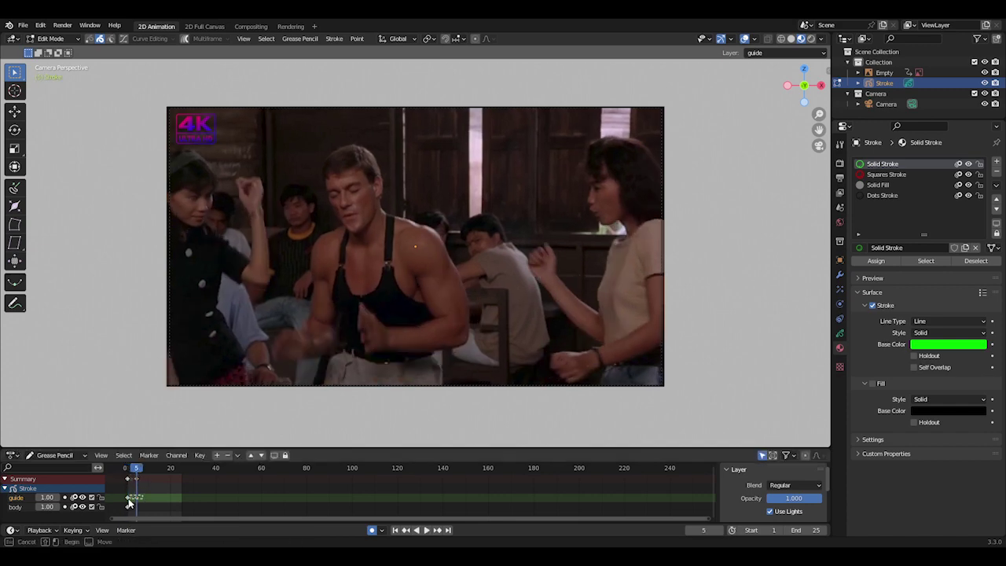
pyautogui.click(125, 503)
pyautogui.hotkey('shift', 'd')
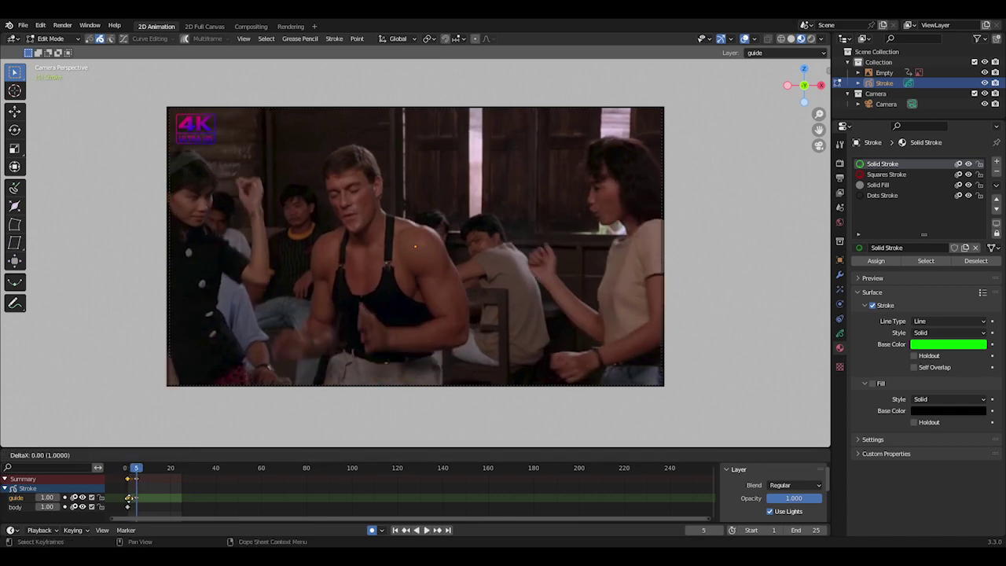
pyautogui.click(147, 508)
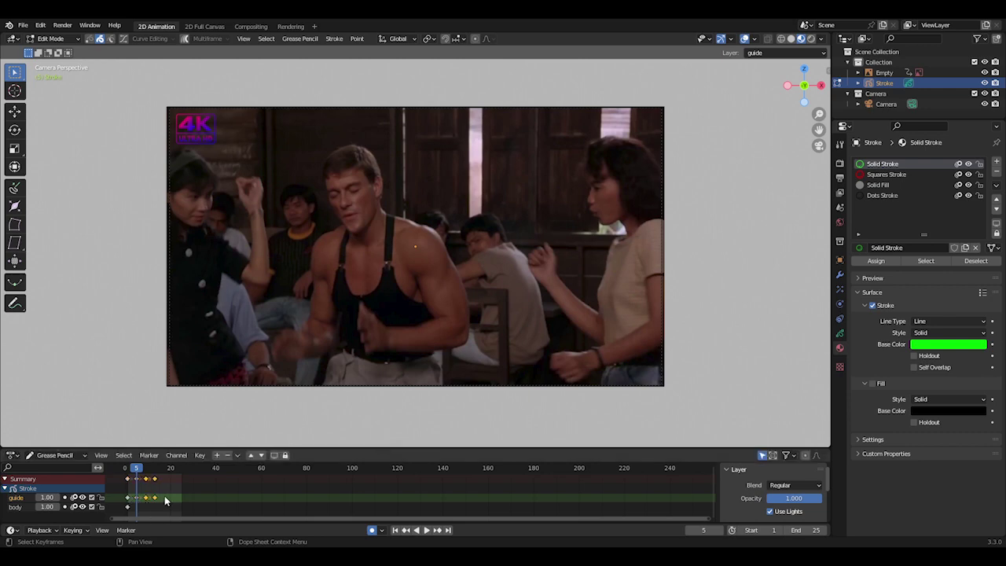
# - Duplicate the guide layer's keyframes to extend the four-frame spacing to frame 25, deleting the surplus one at frame 29
pyautogui.moveTo(165, 496); pyautogui.dragTo(115, 501)
pyautogui.hotkey('shift', 'd')
pyautogui.click(159, 504)
pyautogui.click(191, 483)
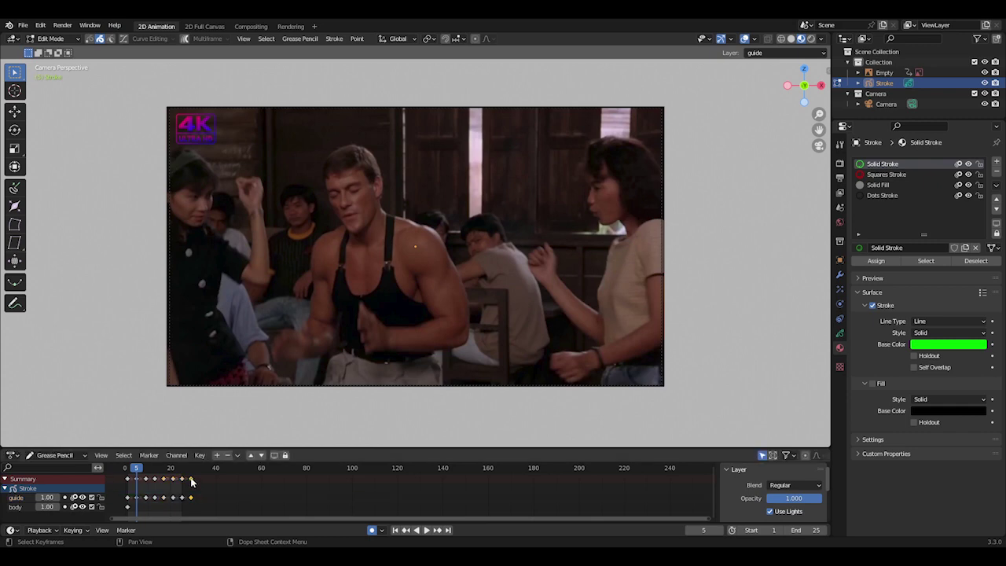
pyautogui.press('Delete')
pyautogui.press('space')
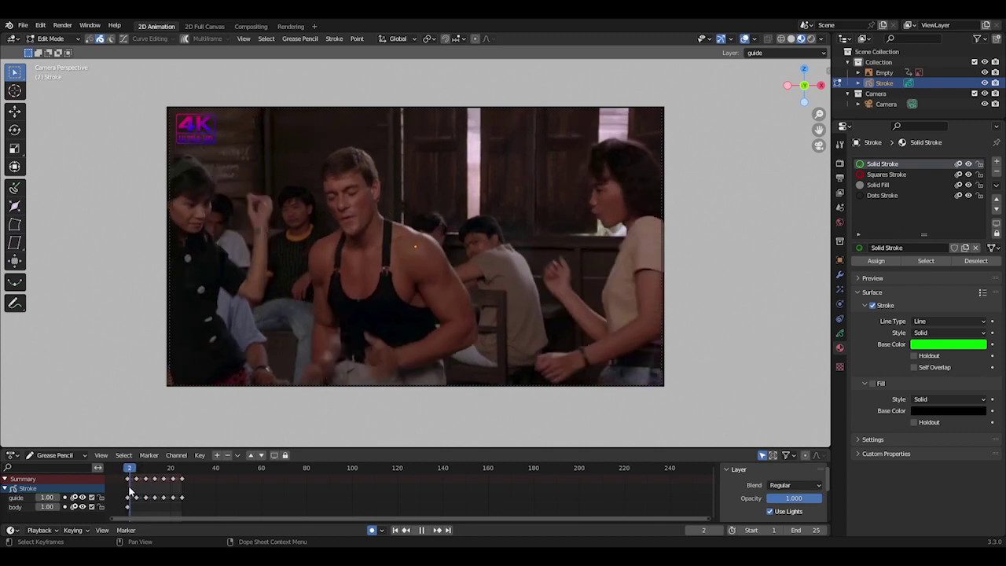
pyautogui.press('Escape')
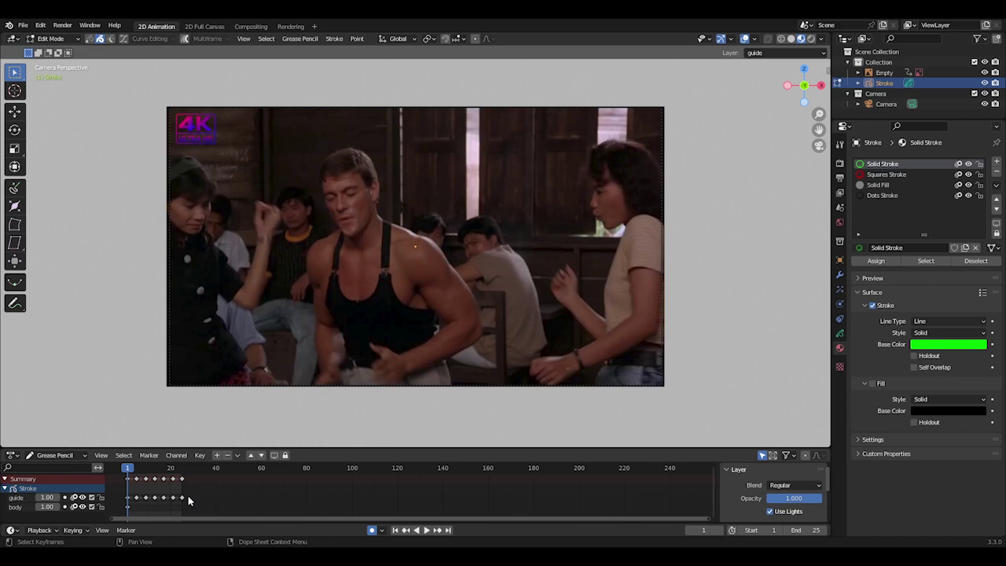
# - Lock the guide layer and draw a Circle stroke around the central man's torso on the body layer in Draw Mode
pyautogui.click(101, 498)
pyautogui.hotkey('ctrl', 'Tab')
pyautogui.click(415, 245)
pyautogui.click(15, 301)
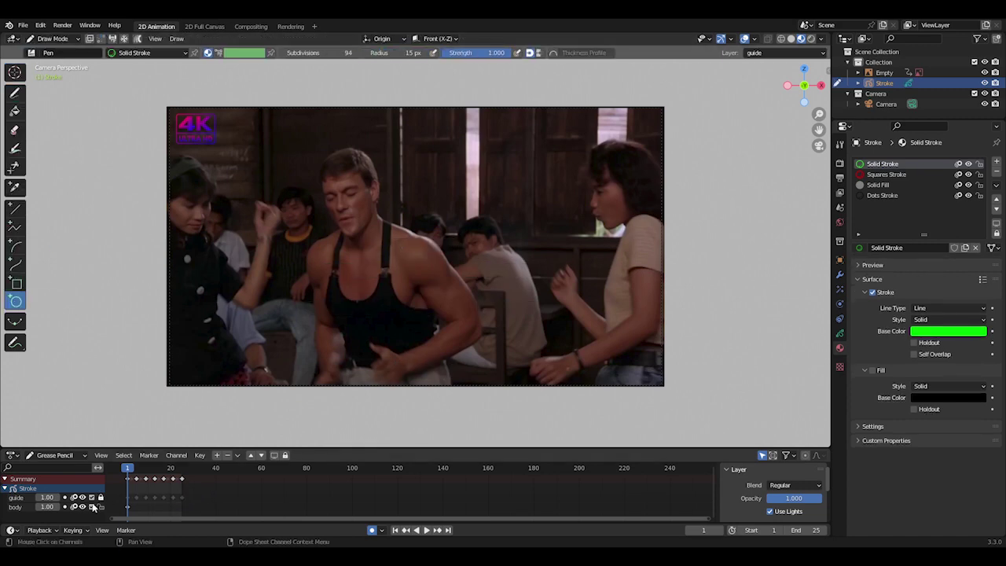
pyautogui.click(23, 509)
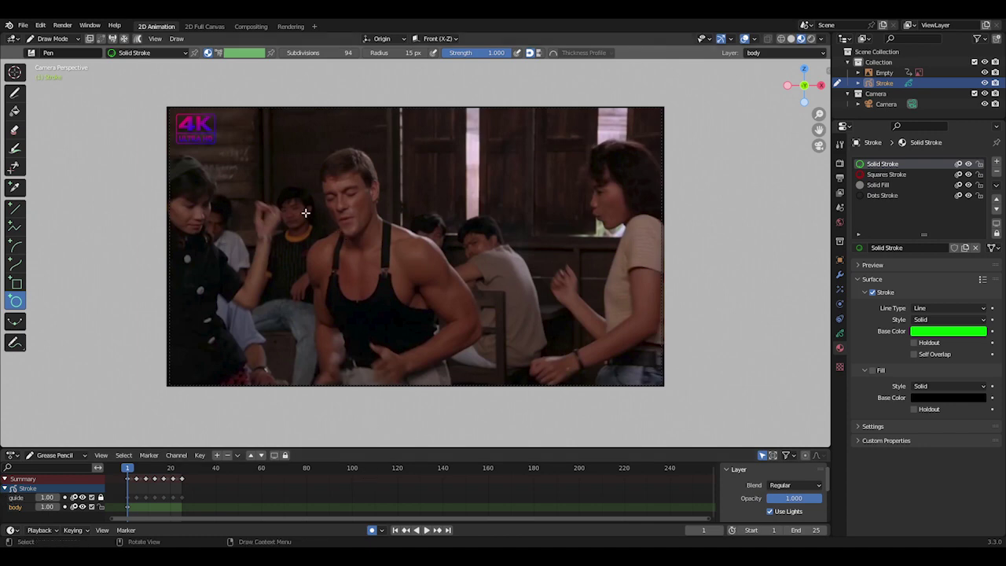
pyautogui.moveTo(307, 214); pyautogui.dragTo(454, 379)
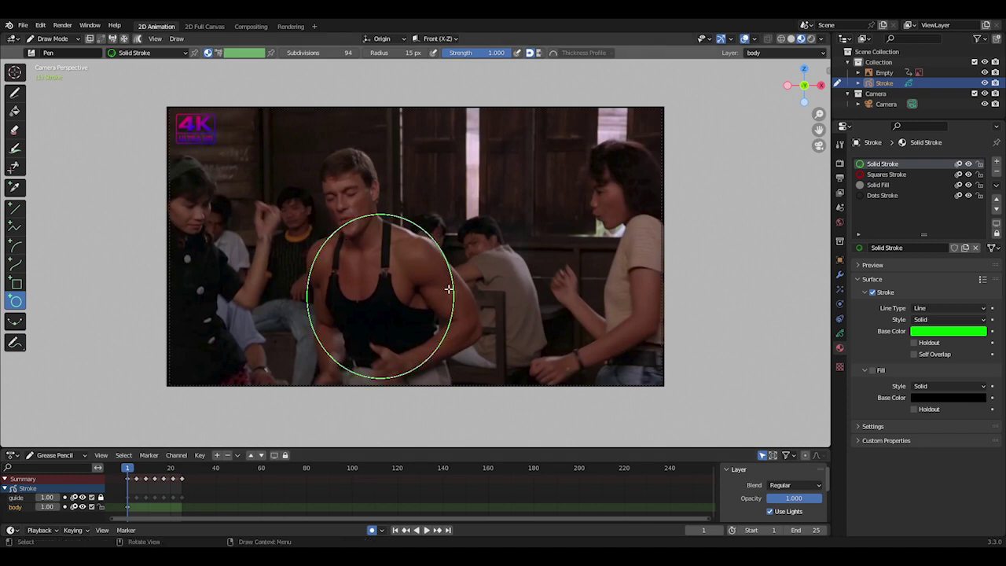
# - Select the whole circle stroke and push it in Sculpt Mode to fit the central man's torso at frame 1
pyautogui.hotkey('ctrl', 'Tab')
pyautogui.click(451, 253)
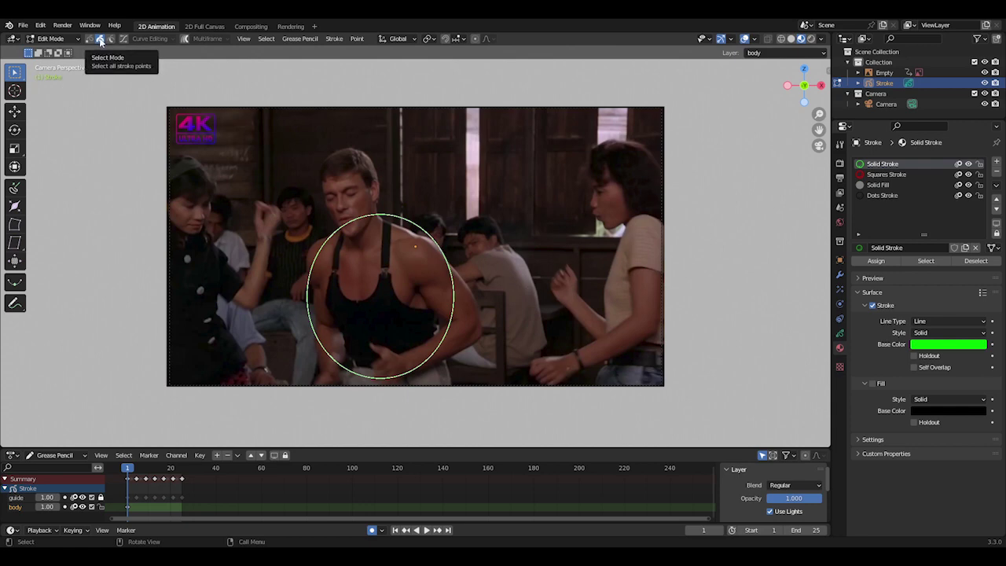
pyautogui.click(101, 41)
pyautogui.moveTo(409, 205); pyautogui.dragTo(445, 263)
pyautogui.hotkey('ctrl', 'Tab')
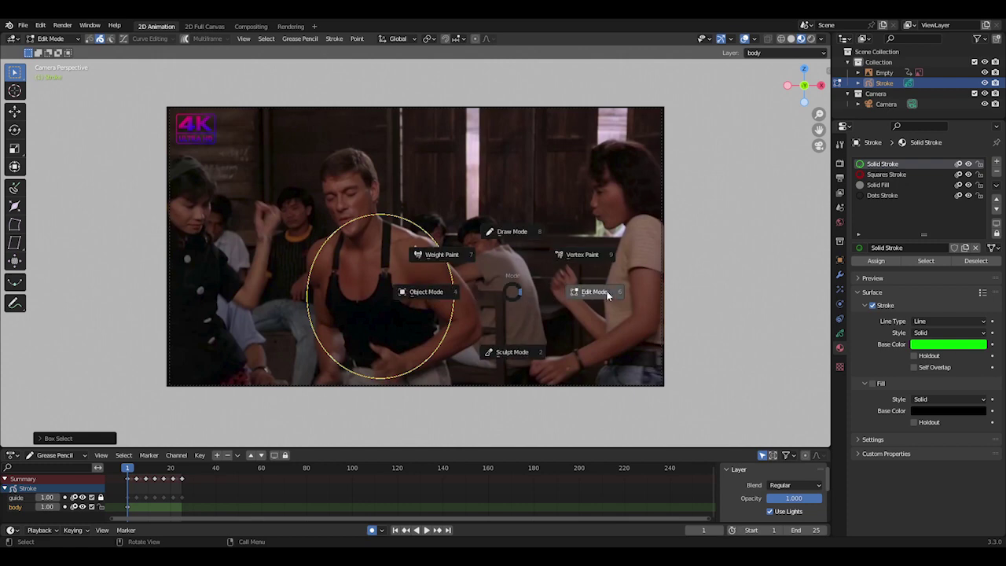
pyautogui.click(507, 352)
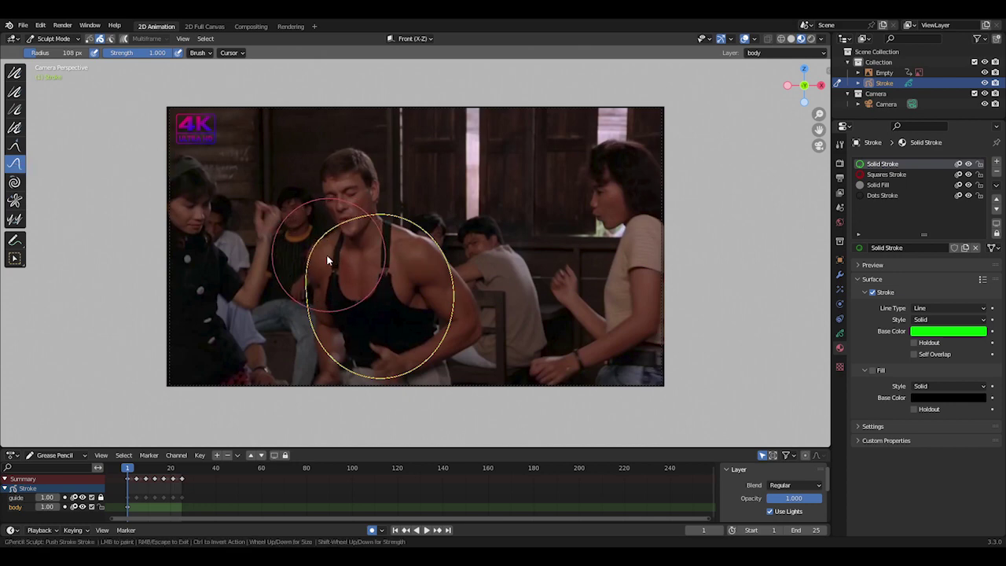
pyautogui.moveTo(326, 206)
pyautogui.mouseDown()
pyautogui.moveTo(422, 211)
pyautogui.moveTo(420, 224)
pyautogui.moveTo(430, 221)
pyautogui.mouseUp()
pyautogui.moveTo(399, 173)
pyautogui.mouseDown()
pyautogui.moveTo(380, 187)
pyautogui.moveTo(475, 288)
pyautogui.moveTo(435, 247)
pyautogui.moveTo(464, 240)
pyautogui.moveTo(462, 336)
pyautogui.moveTo(472, 309)
pyautogui.moveTo(455, 309)
pyautogui.moveTo(438, 377)
pyautogui.moveTo(377, 396)
pyautogui.moveTo(373, 375)
pyautogui.moveTo(314, 365)
pyautogui.moveTo(320, 310)
pyautogui.moveTo(369, 384)
pyautogui.moveTo(462, 237)
pyautogui.moveTo(277, 301)
pyautogui.mouseUp()
pyautogui.moveTo(316, 191)
pyautogui.mouseDown()
pyautogui.moveTo(365, 195)
pyautogui.moveTo(446, 248)
pyautogui.moveTo(374, 375)
pyautogui.mouseUp()
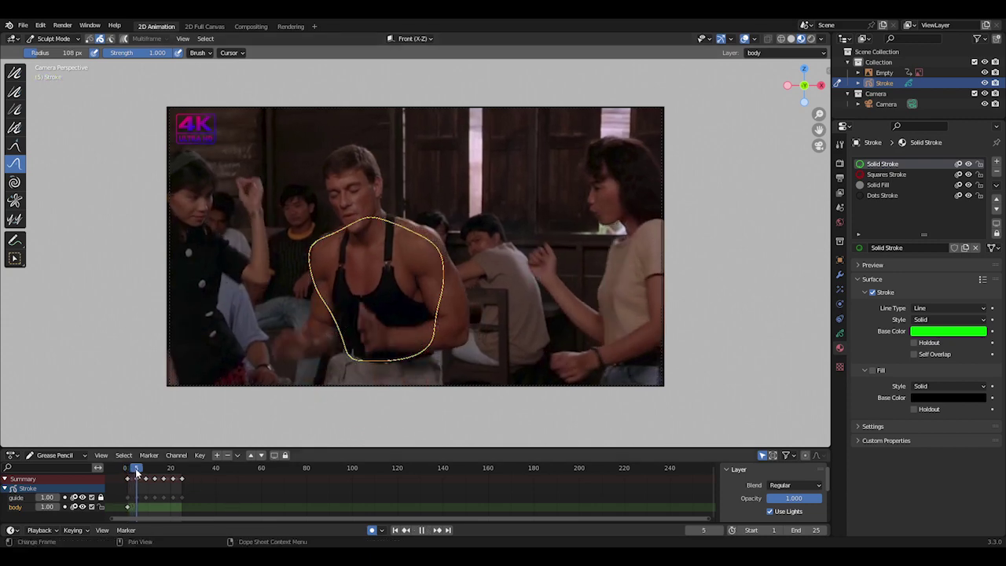
# - At frame 9, move the torso outline about 0.18 m in X and 0.20 m in Z and push it to fit the body
pyautogui.press('space')
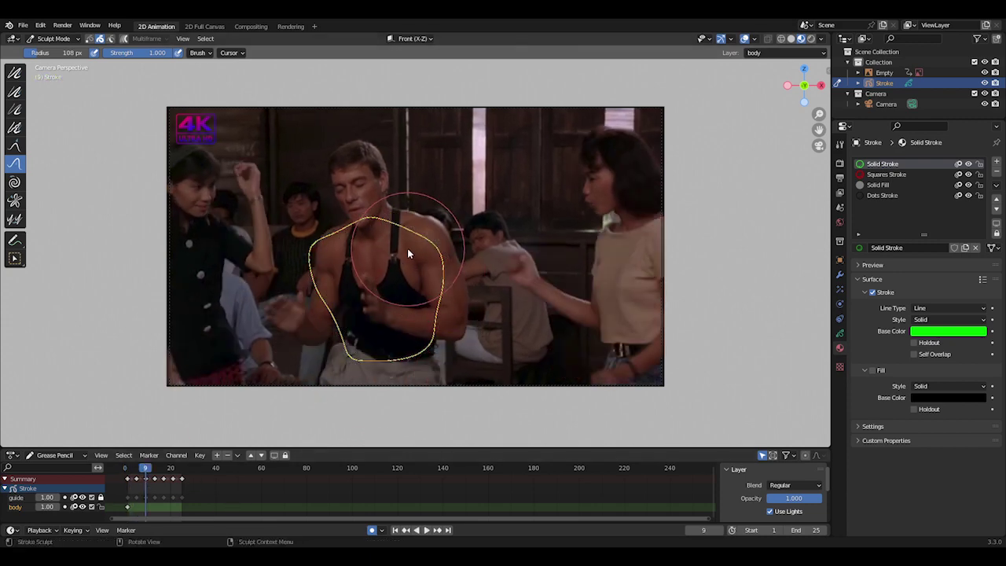
pyautogui.hotkey('ctrl', 'Tab')
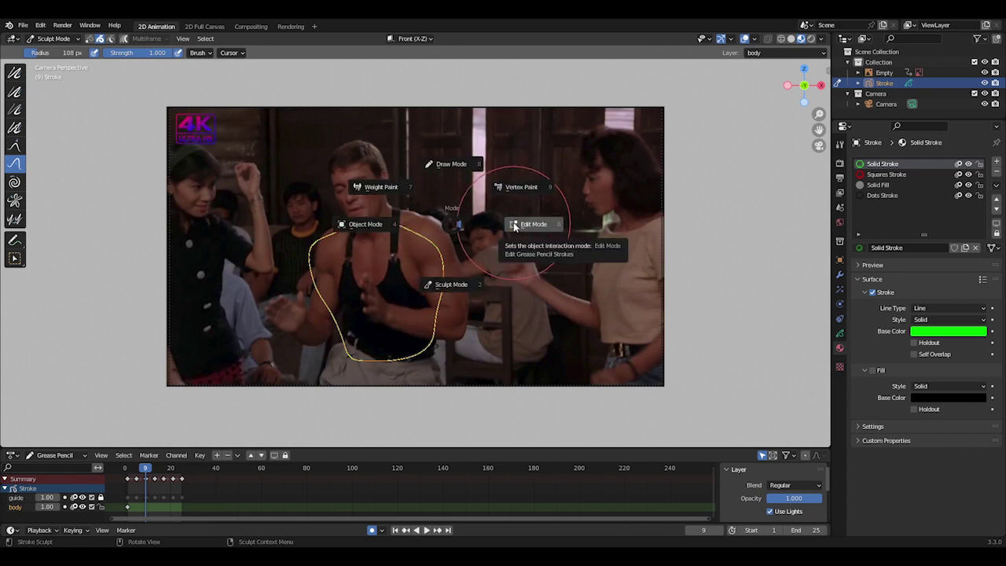
pyautogui.click(452, 284)
pyautogui.hotkey('ctrl', 'Tab')
pyautogui.click(528, 253)
pyautogui.press('g')
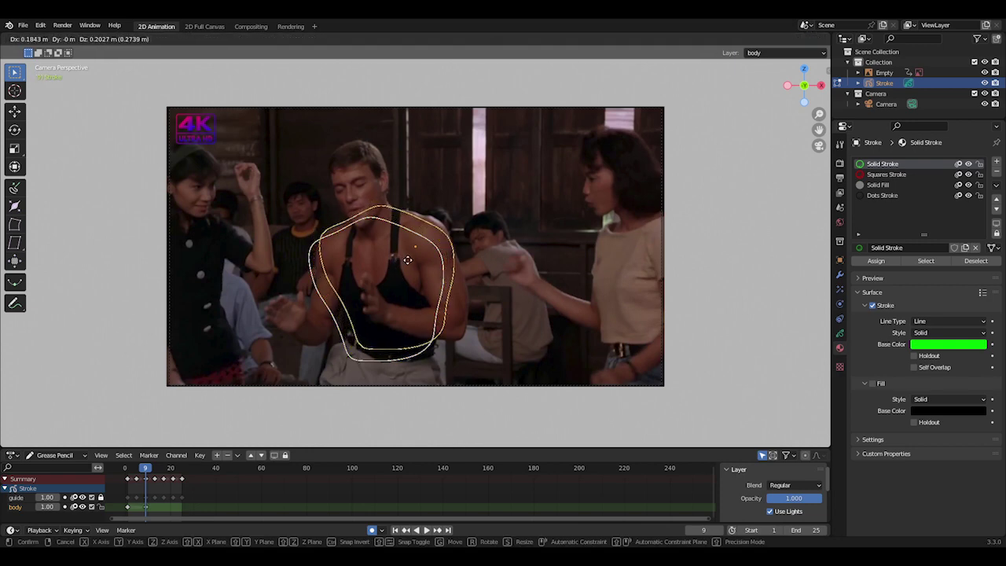
pyautogui.click(407, 259)
pyautogui.press('Tab')
pyautogui.moveTo(450, 356); pyautogui.dragTo(359, 381)
pyautogui.click(359, 381)
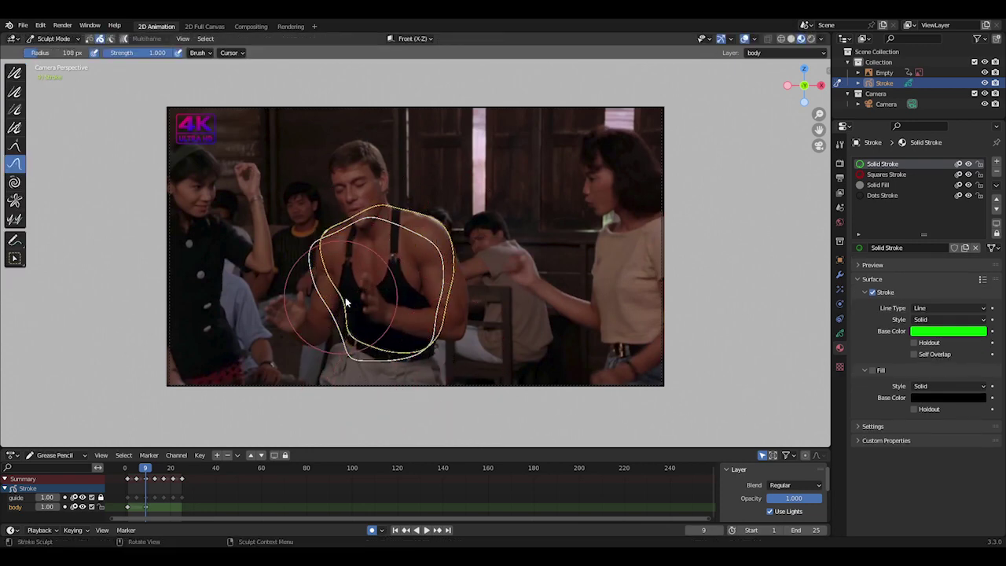
# - At frame 17, move the torso outline in Edit Mode to follow the central man's body
pyautogui.moveTo(146, 470); pyautogui.dragTo(164, 479)
pyautogui.press('Tab')
pyautogui.press('g')
pyautogui.click(410, 372)
pyautogui.hotkey('ctrl', 'Tab')
# - At frame 25, move the torso outline and reshape it in Sculpt Mode to match the man's pose
pyautogui.press('Up')
pyautogui.hotkey('ctrl', 'Tab')
pyautogui.press('g')
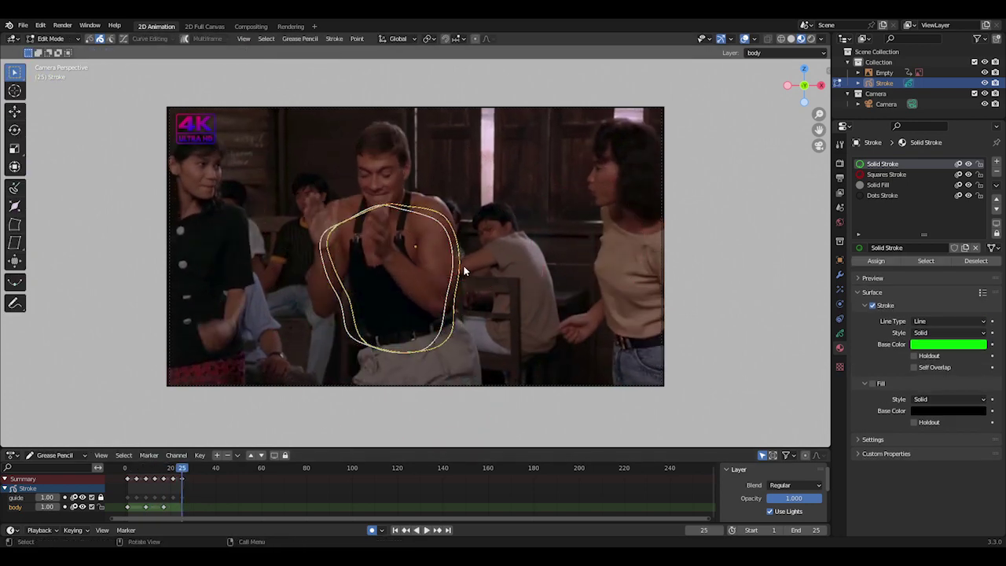
pyautogui.click(466, 256)
pyautogui.hotkey('ctrl', 'Tab')
# - Use the Interpolate tool at frame 5 to create an in-between torso outline on the body layer
pyautogui.click(137, 470)
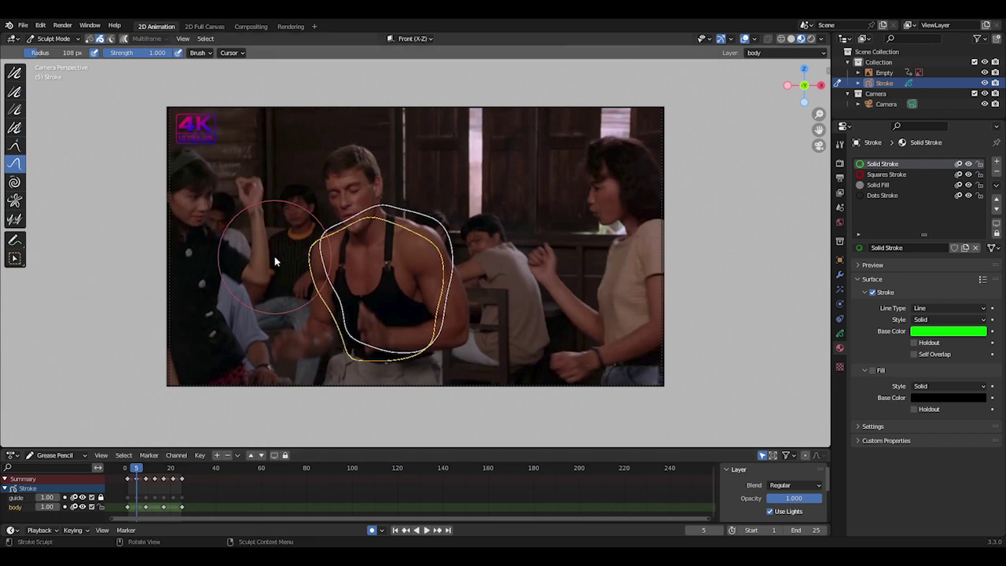
pyautogui.hotkey('ctrl', 'Tab')
pyautogui.click(269, 199)
pyautogui.click(16, 323)
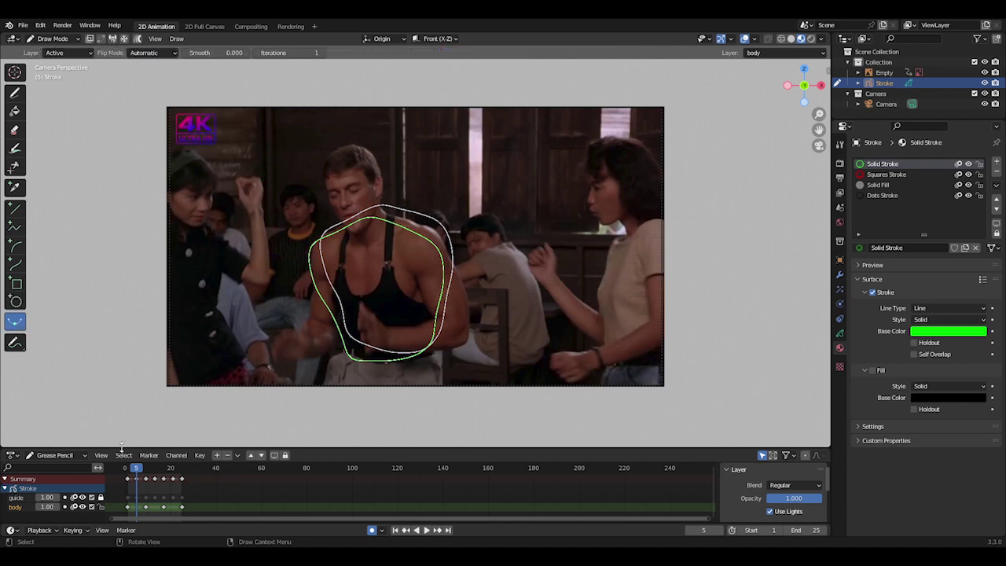
pyautogui.moveTo(354, 297)
pyautogui.mouseDown()
pyautogui.moveTo(488, 294)
pyautogui.moveTo(435, 276)
pyautogui.moveTo(441, 279)
pyautogui.moveTo(417, 307)
pyautogui.mouseUp()
# - Interpolate an in-between torso outline at frame 13 and refine its shape in Sculpt Mode
pyautogui.click(156, 467)
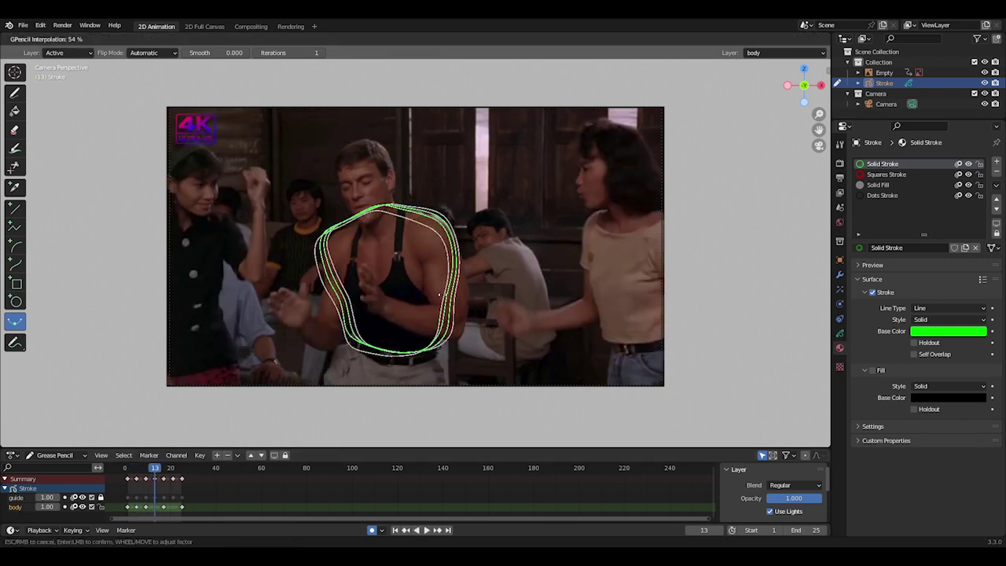
pyautogui.moveTo(422, 287); pyautogui.dragTo(422, 287)
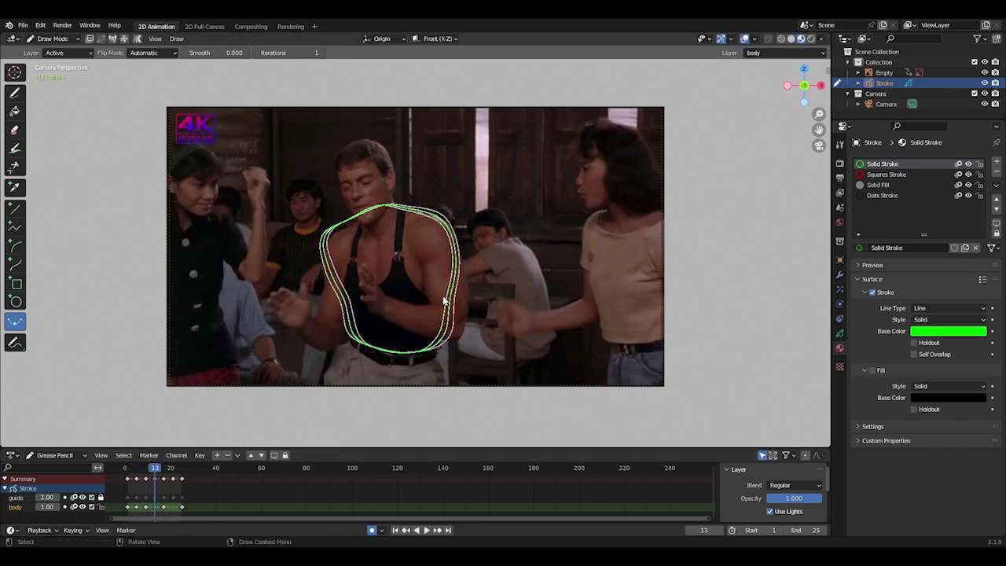
pyautogui.press('Tab')
pyautogui.hotkey('ctrl', 'Tab')
pyautogui.moveTo(325, 216); pyautogui.dragTo(330, 224)
pyautogui.moveTo(416, 347)
pyautogui.mouseDown()
pyautogui.moveTo(484, 322)
pyautogui.moveTo(400, 290)
pyautogui.moveTo(500, 289)
pyautogui.mouseUp()
# - Interpolate an in-between torso outline at frame 21, touch it up in Sculpt Mode and return to Draw Mode
pyautogui.click(173, 468)
pyautogui.hotkey('ctrl', 'Tab')
pyautogui.click(378, 184)
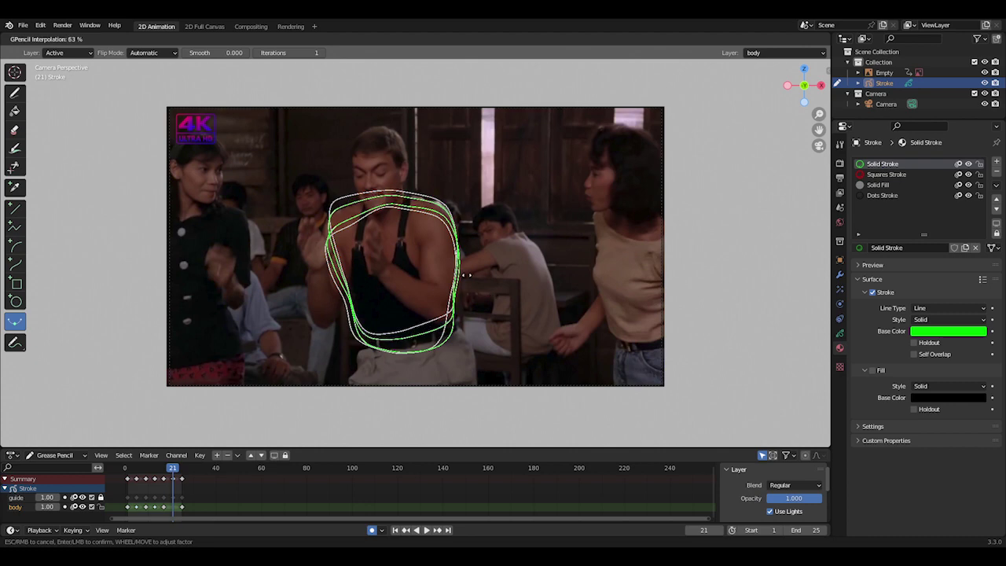
pyautogui.click(499, 290)
pyautogui.hotkey('ctrl', 'Tab')
pyautogui.click(472, 316)
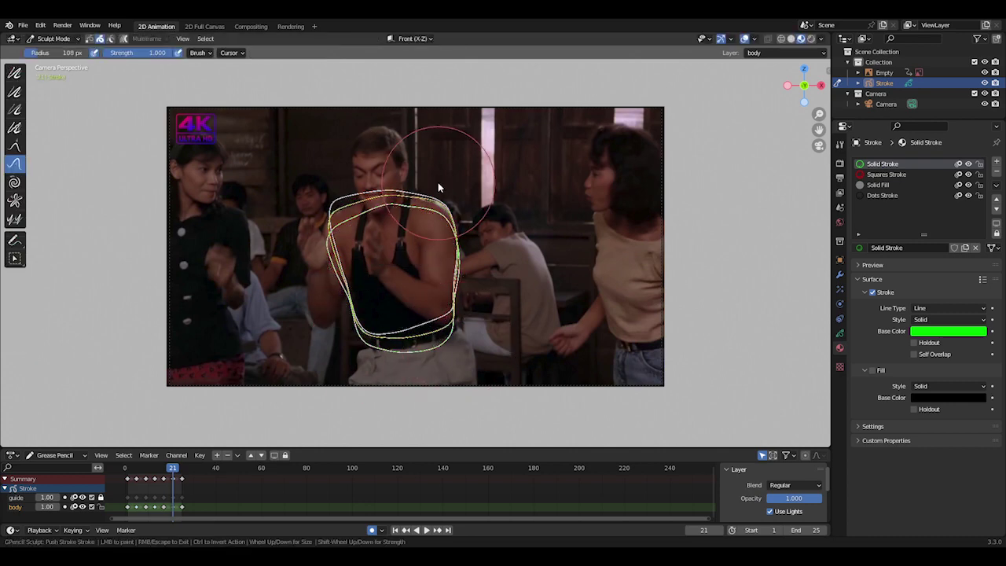
pyautogui.hotkey('ctrl', 'Tab')
pyautogui.click(411, 128)
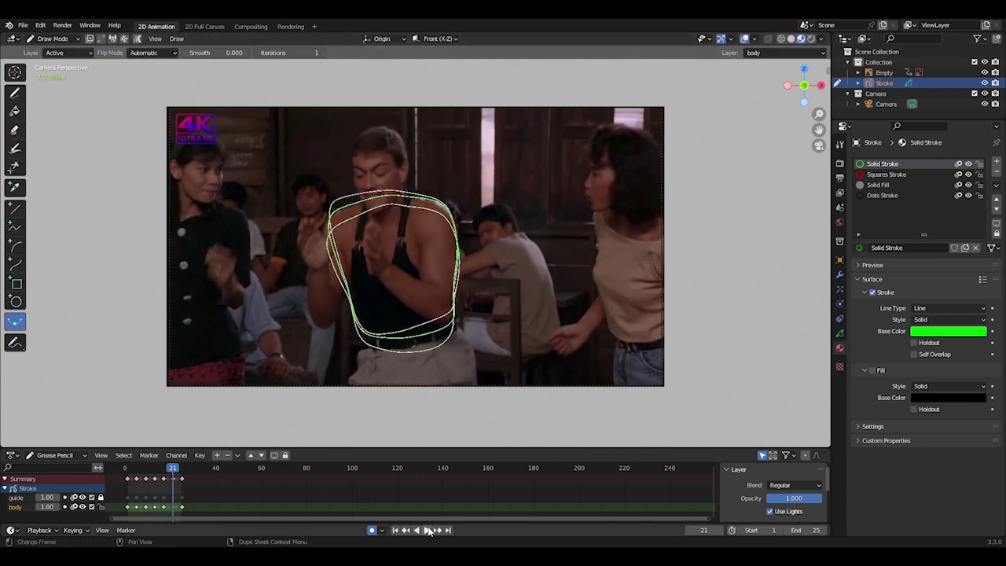
# - Play the torso outline animation with the Empty reference clip hidden, stop playback and show the clip again
pyautogui.click(429, 531)
pyautogui.click(986, 73)
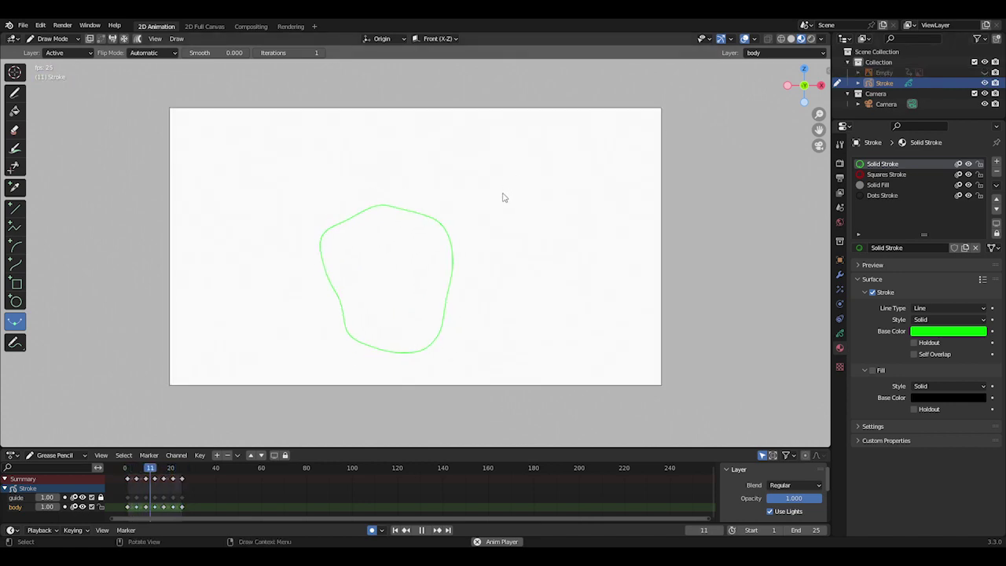
pyautogui.press('space')
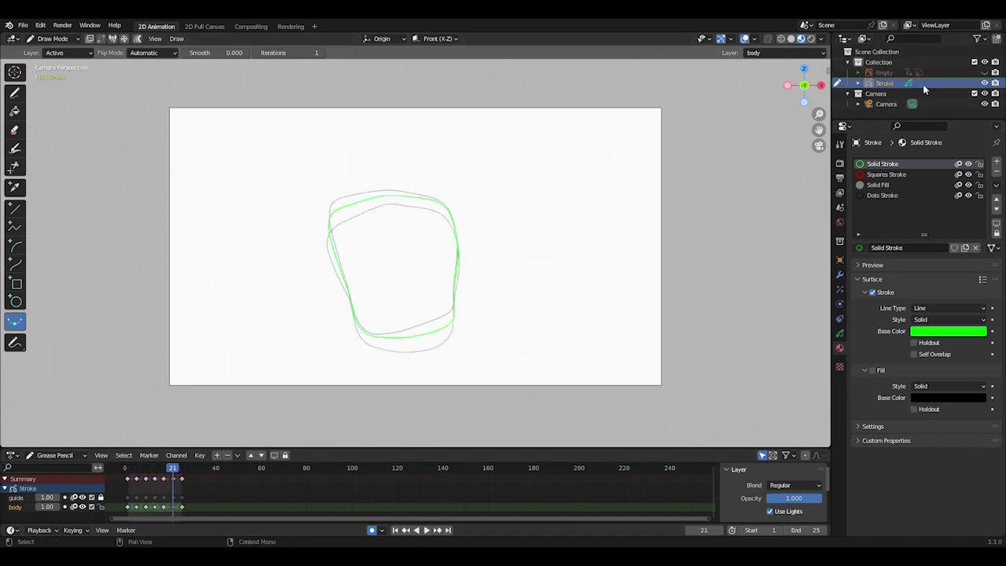
pyautogui.click(985, 73)
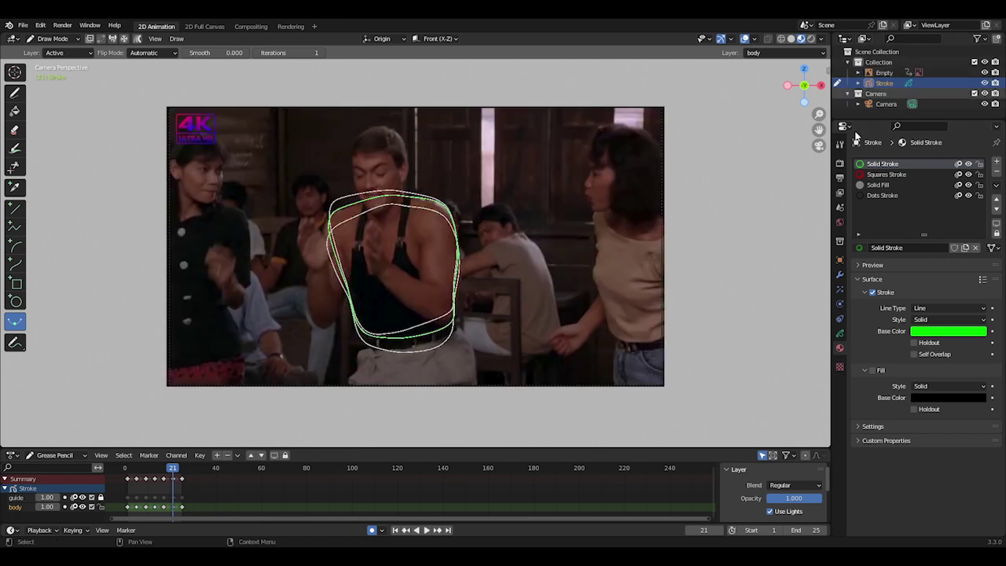
# - Return to frame 1 and add a new Grease Pencil layer named head
pyautogui.moveTo(133, 473); pyautogui.dragTo(126, 477)
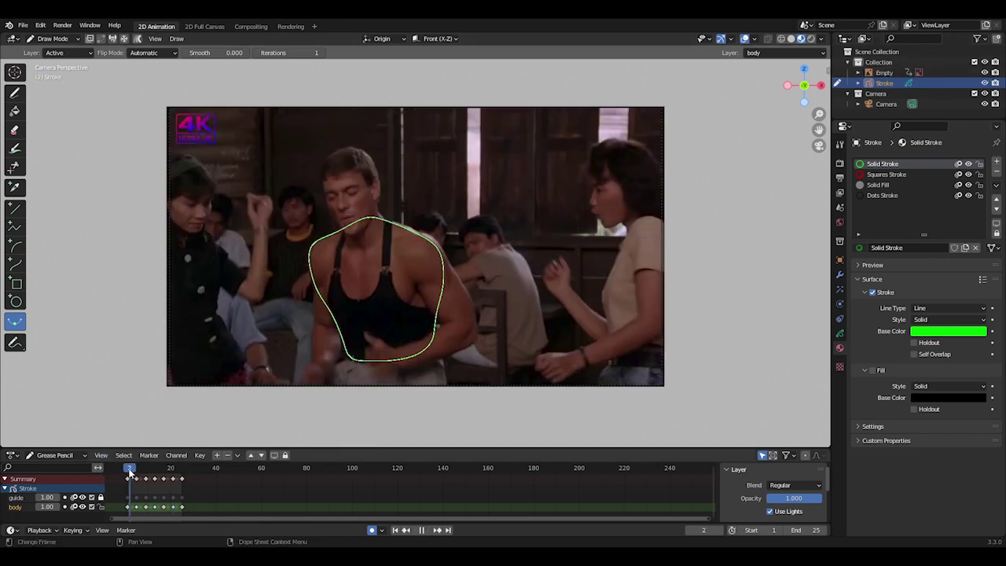
pyautogui.click(216, 457)
pyautogui.click(17, 509)
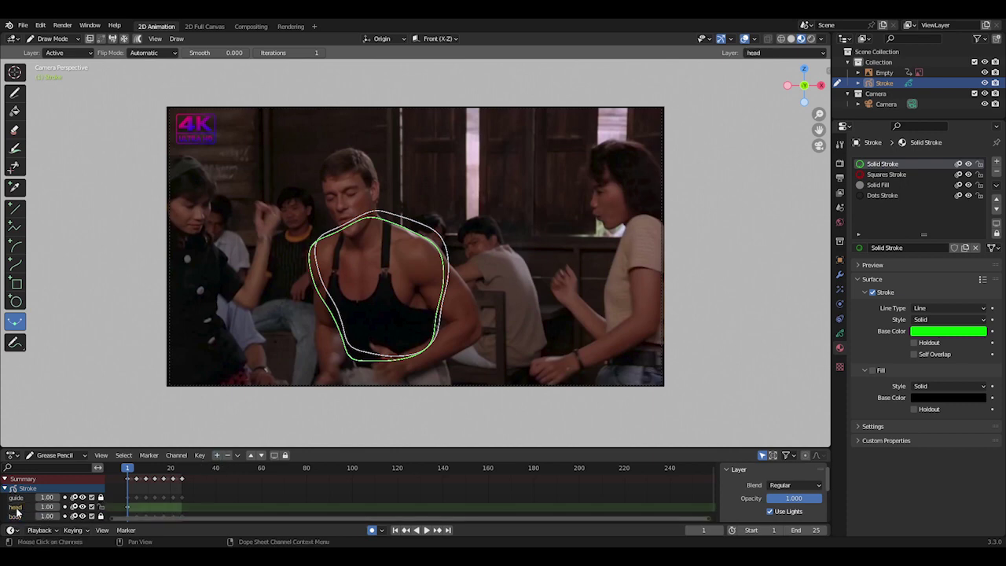
# - Outline the central man's head at frame 1 with the Circle tool on the head layer and switch to Sculpt Mode
pyautogui.click(14, 302)
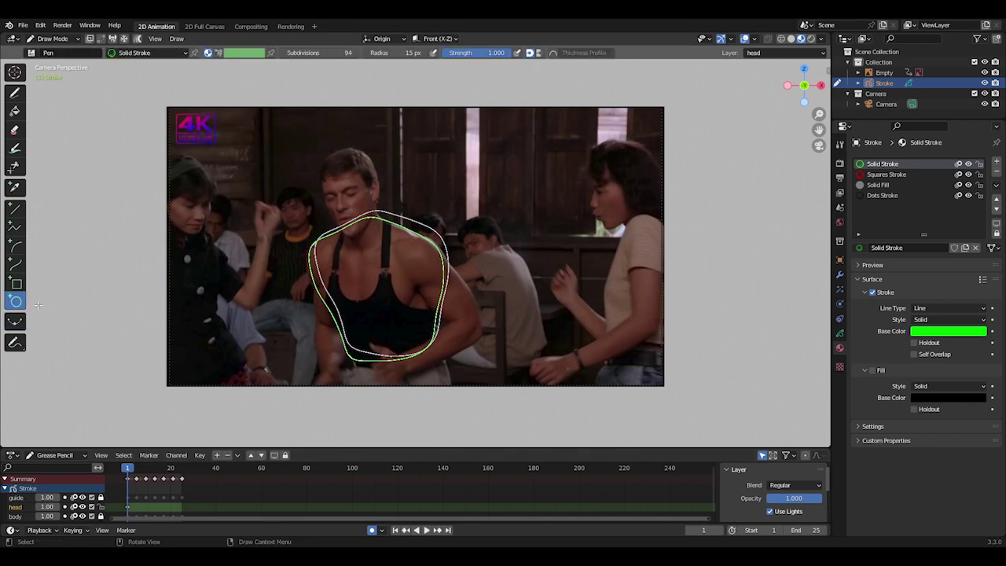
pyautogui.moveTo(324, 154); pyautogui.dragTo(329, 164)
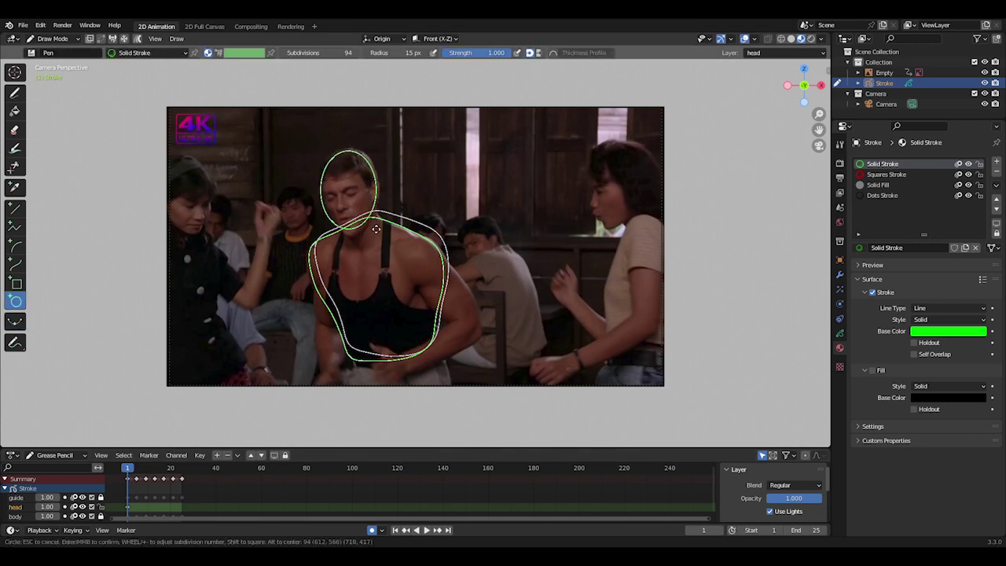
pyautogui.moveTo(376, 230); pyautogui.dragTo(378, 235)
pyautogui.press('Tab')
pyautogui.hotkey('ctrl', 'Tab')
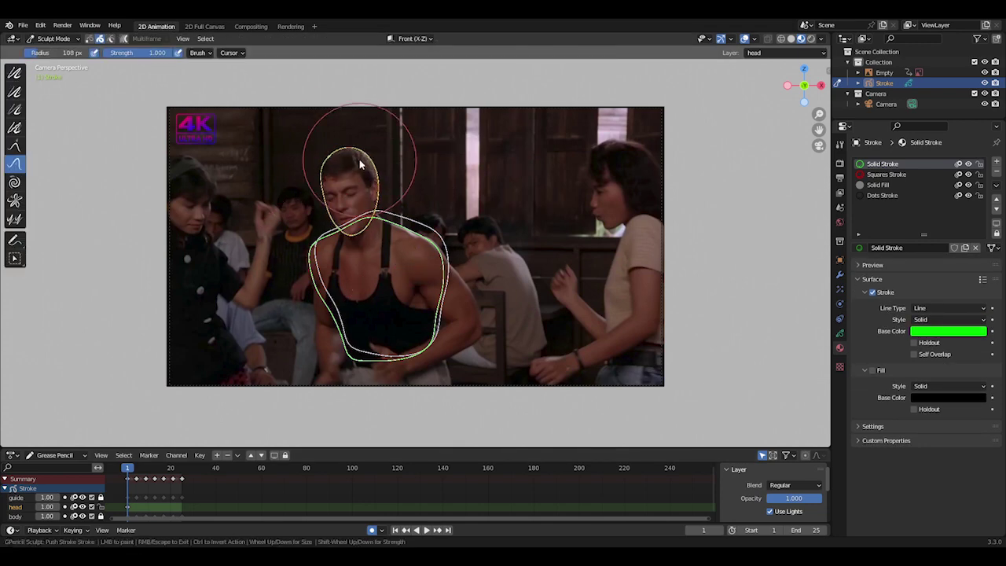
# - Move the head outline over the man's head at frame 9 and reshape it in Sculpt Mode
pyautogui.moveTo(132, 469); pyautogui.dragTo(146, 470)
pyautogui.press('Tab')
pyautogui.press('g')
pyautogui.click(322, 236)
pyautogui.press('Tab')
pyautogui.moveTo(319, 228); pyautogui.dragTo(322, 212)
pyautogui.moveTo(345, 126); pyautogui.dragTo(373, 258)
# - Move the head outline to match the head at frame 17 and refine it in Sculpt Mode
pyautogui.moveTo(150, 471); pyautogui.dragTo(163, 472)
pyautogui.press('Tab')
pyautogui.press('g')
pyautogui.click(413, 209)
pyautogui.press('Tab')
pyautogui.moveTo(353, 133)
pyautogui.mouseDown()
pyautogui.moveTo(327, 212)
pyautogui.moveTo(348, 128)
pyautogui.mouseUp()
# - Reposition the head outline over the man's head at frame 25 in Edit Mode
pyautogui.press('Up')
pyautogui.press('Tab')
pyautogui.press('Tab')
# - Return to Draw Mode and interpolate an in-between head outline at frame 5 with the Interpolate tool
pyautogui.click(136, 470)
pyautogui.hotkey('ctrl', 'Tab')
pyautogui.click(436, 197)
pyautogui.click(15, 321)
pyautogui.click(433, 289)
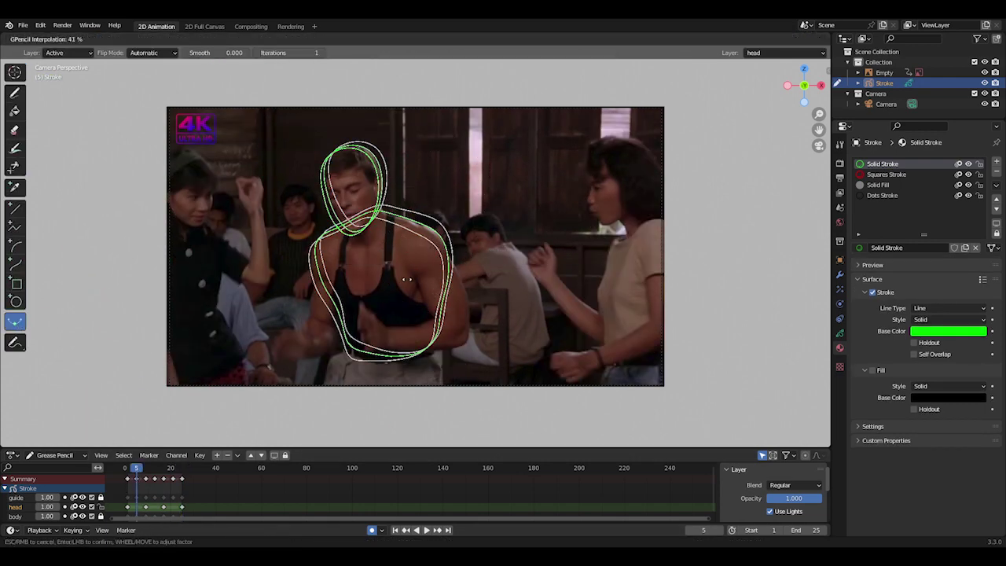
pyautogui.moveTo(408, 284); pyautogui.dragTo(401, 285)
# - Interpolate in-between head outlines at frames 13 and 21
pyautogui.click(154, 469)
pyautogui.moveTo(284, 303); pyautogui.dragTo(377, 290)
pyautogui.click(173, 469)
# - Hide the Empty reference clip, play the head, body and bottom outline animation, stop it and return to frame 1
pyautogui.click(993, 71)
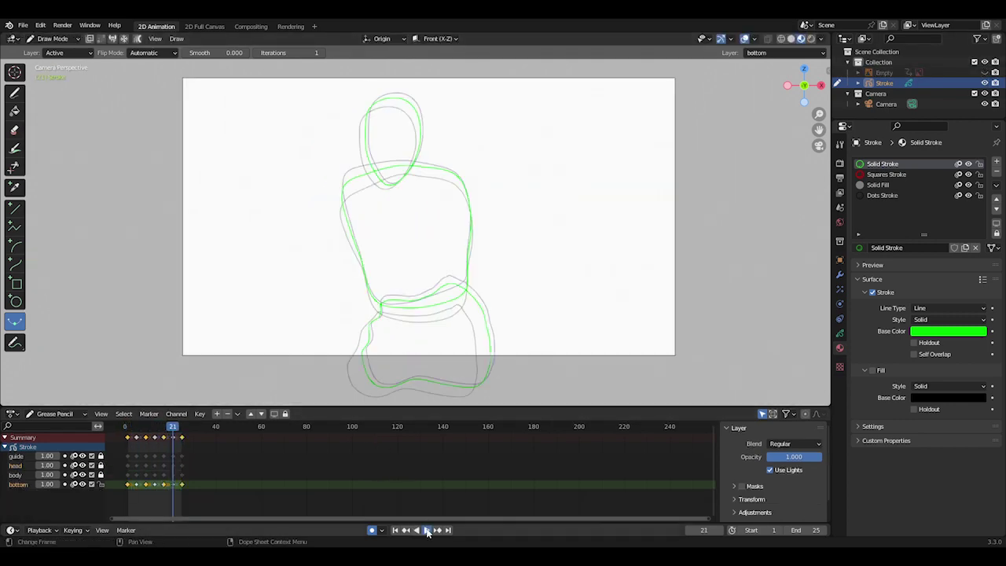
pyautogui.click(427, 530)
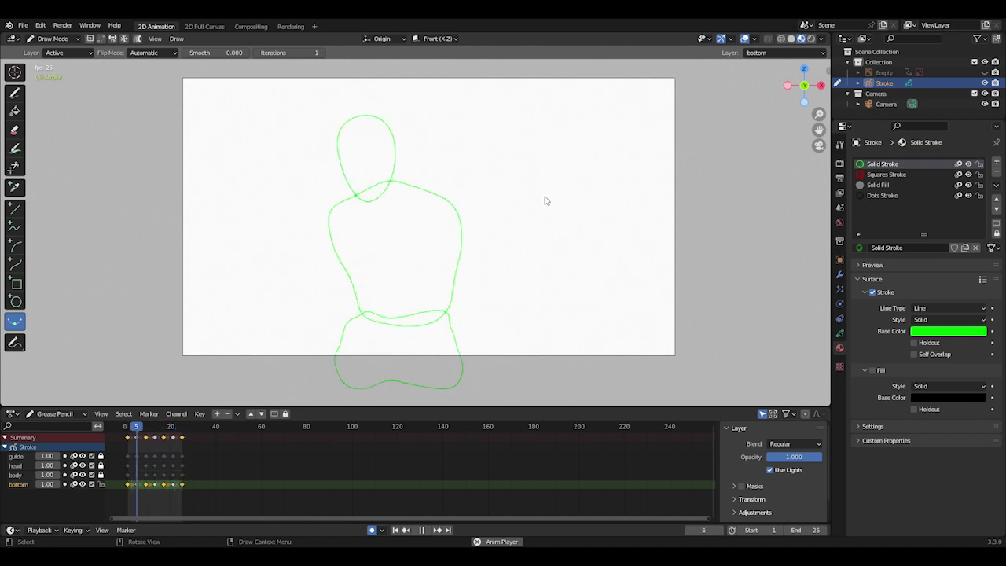
pyautogui.click(422, 527)
pyautogui.moveTo(138, 426); pyautogui.dragTo(128, 435)
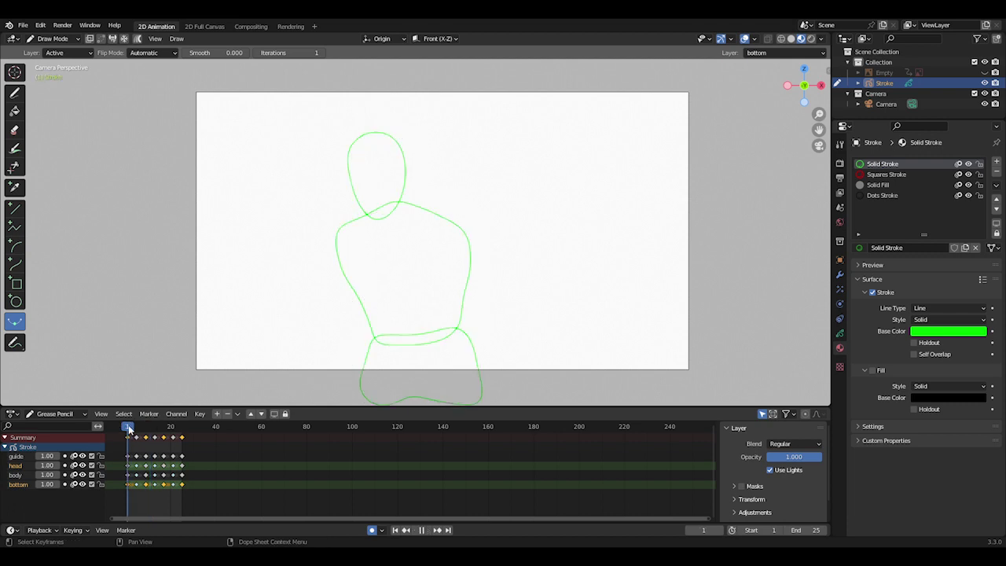
# - Merge the head layer down into body and that into bottom, making one layer named main
pyautogui.click(17, 465)
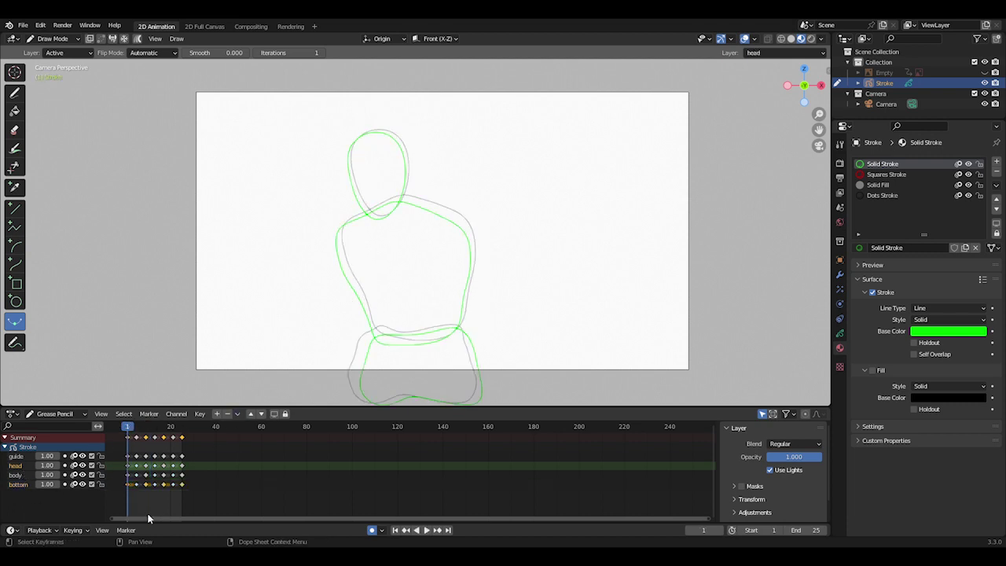
pyautogui.click(238, 414)
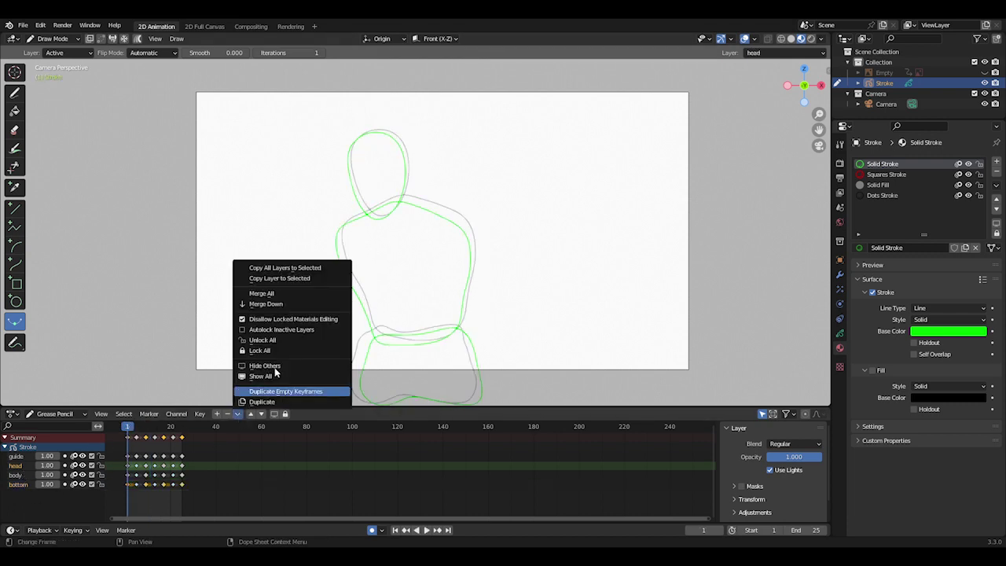
pyautogui.click(283, 306)
pyautogui.click(238, 414)
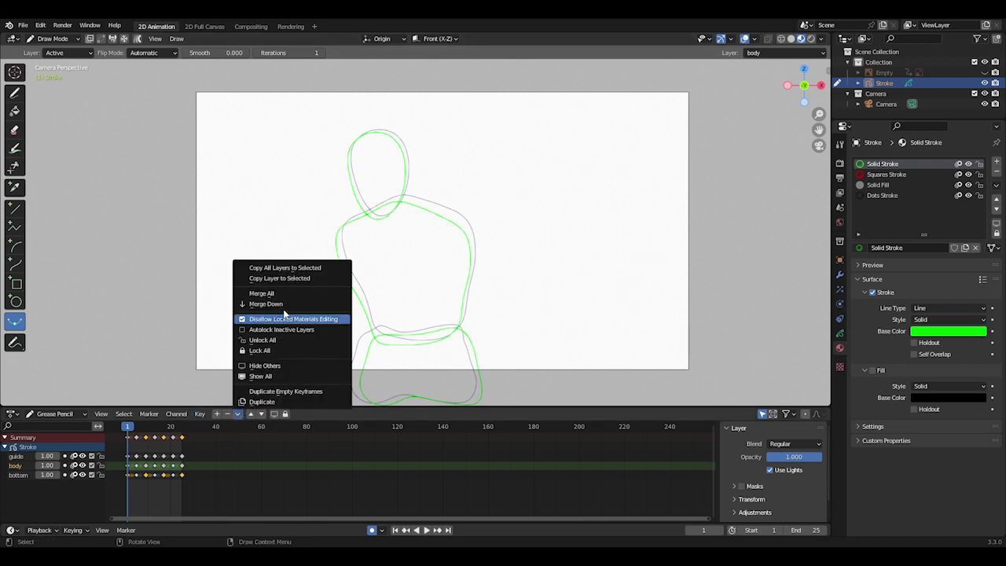
pyautogui.click(283, 305)
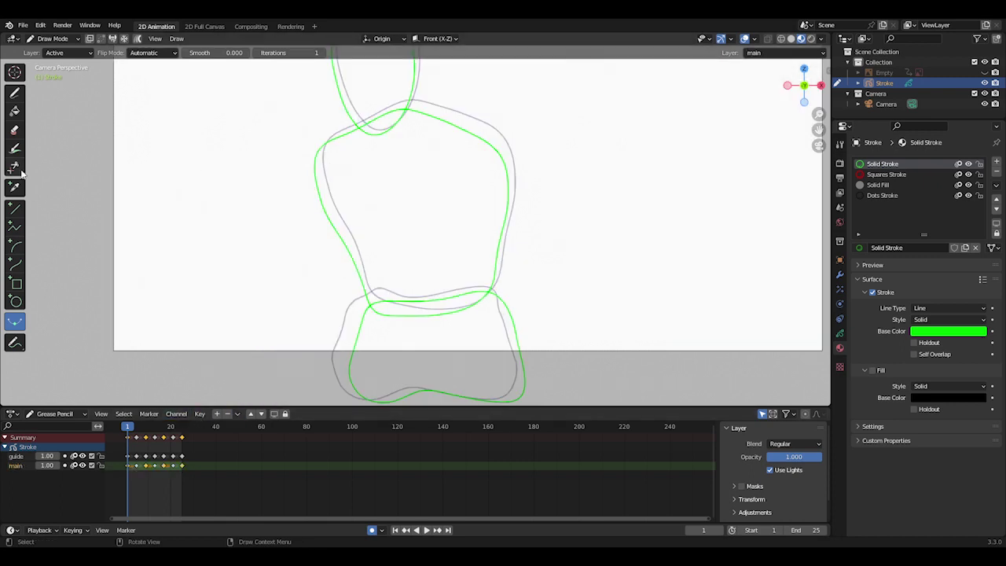
# - Trim the overlapping lines where the head, torso and hips meet on the main layer's keyframes with the Cutter tool
pyautogui.click(21, 171)
pyautogui.keyDown('shift'); pyautogui.moveTo(437, 151); pyautogui.dragTo(408, 189, button='middle'); pyautogui.keyUp('shift')
pyautogui.moveTo(362, 158); pyautogui.dragTo(366, 165)
pyautogui.press('Up')
pyautogui.press('Up')
pyautogui.moveTo(444, 337)
pyautogui.mouseDown()
pyautogui.moveTo(436, 303)
pyautogui.moveTo(408, 279)
pyautogui.mouseUp()
pyautogui.scroll(8, 385, 330)
pyautogui.scroll(-7, 454, 234)
pyautogui.press('Up')
pyautogui.press('Up')
pyautogui.press('Up')
pyautogui.press('Up')
pyautogui.scroll(-3, 533, 276)
# - Play the trimmed outline animation and stop playback
pyautogui.click(429, 531)
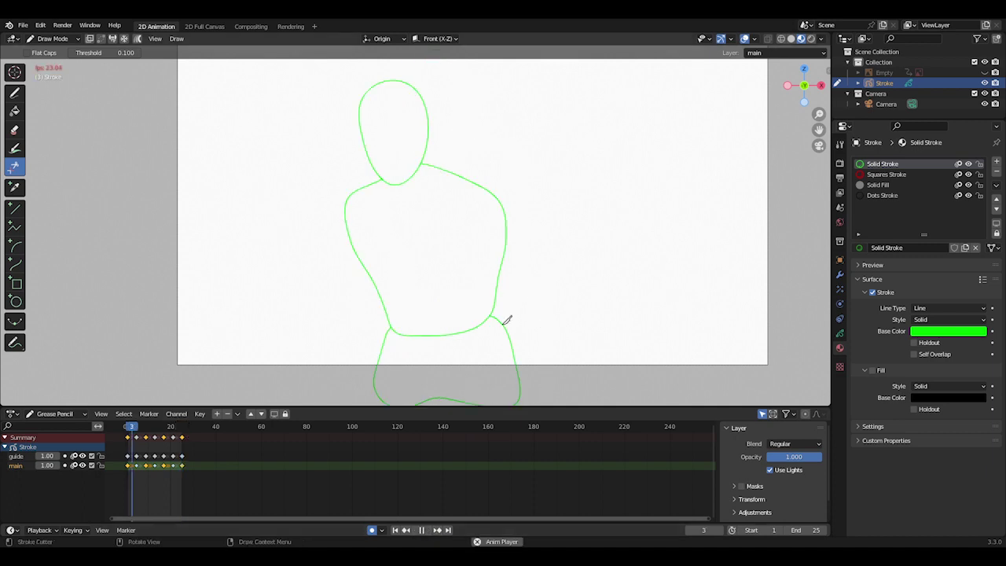
pyautogui.scroll(-2, 523, 228)
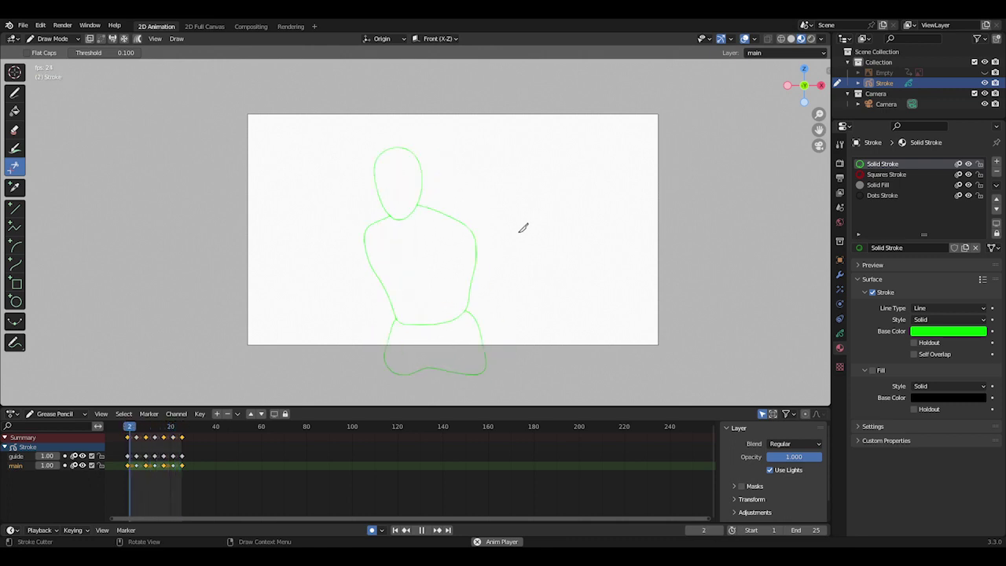
pyautogui.press('Escape')
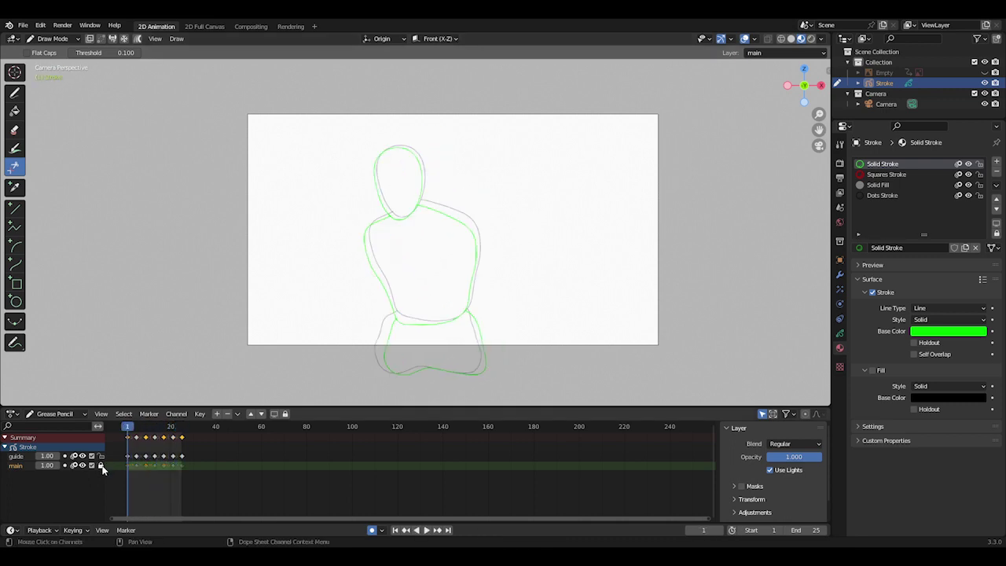
# - Add a new Grease Pencil layer above main, make it active and show the Empty reference clip
pyautogui.click(217, 414)
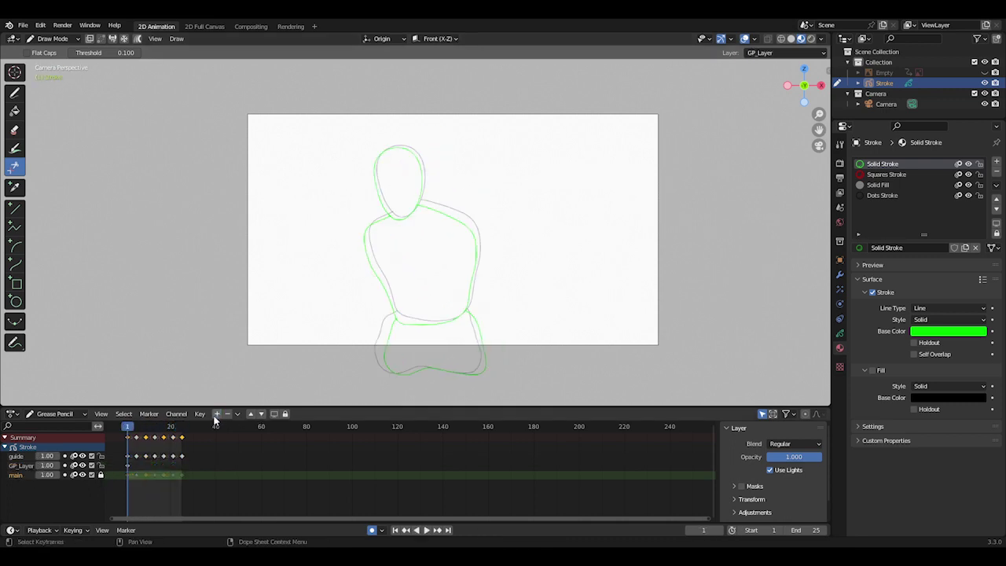
pyautogui.click(126, 466)
pyautogui.click(985, 72)
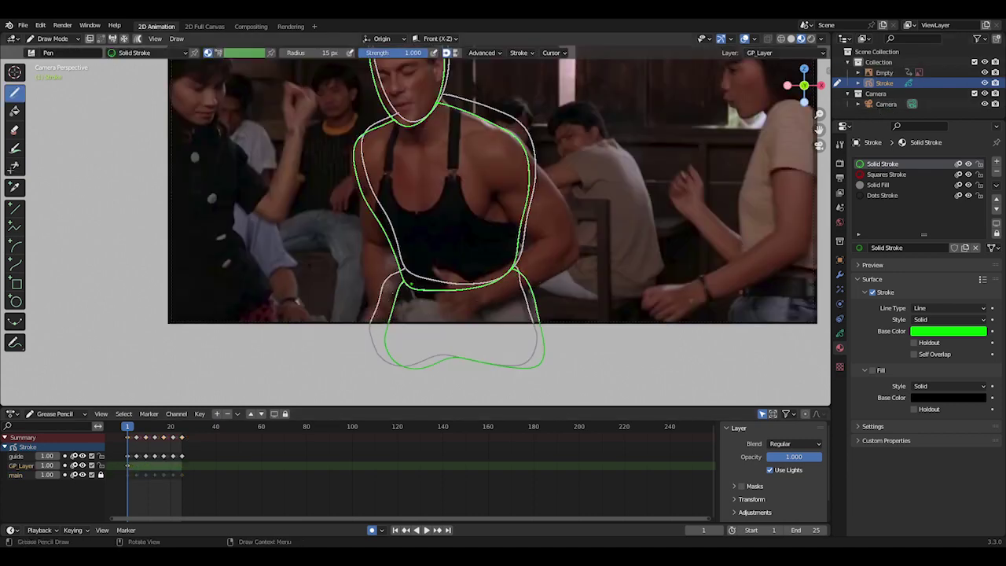
# - Draw the outline of the arm on the picture's left side at frame 1 on the new layer
pyautogui.keyDown('shift'); pyautogui.moveTo(355, 248); pyautogui.dragTo(345, 262, button='middle'); pyautogui.keyUp('shift')
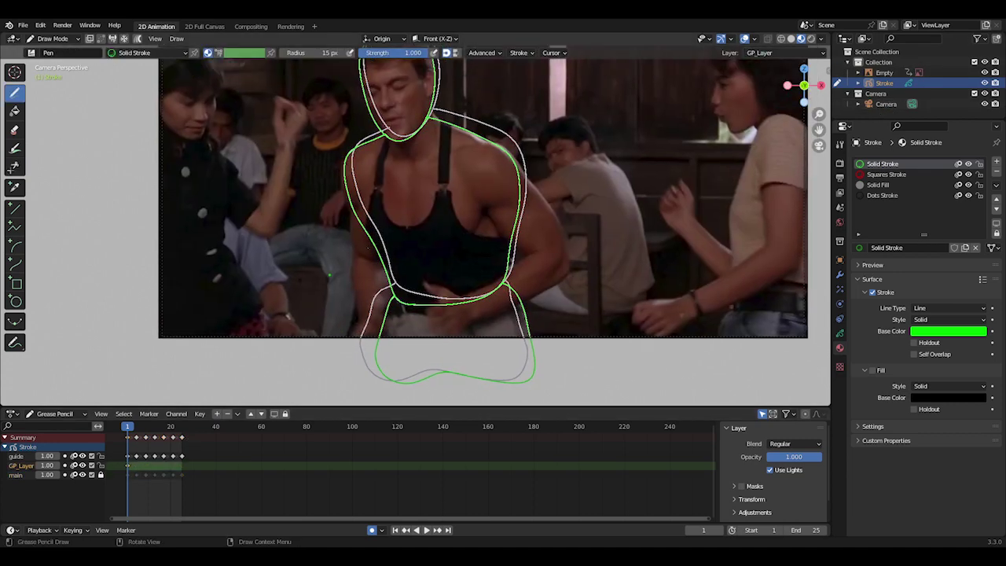
pyautogui.keyDown('shift'); pyautogui.moveTo(433, 210); pyautogui.dragTo(380, 229, button='middle'); pyautogui.keyUp('shift')
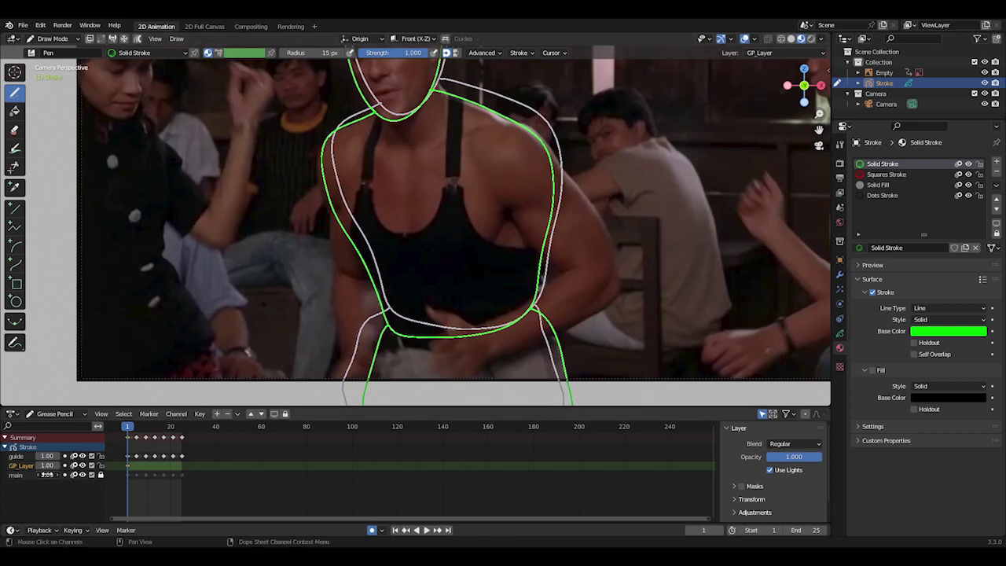
pyautogui.keyDown('shift'); pyautogui.moveTo(301, 168); pyautogui.dragTo(380, 160, button='middle'); pyautogui.keyUp('shift')
pyautogui.keyDown('shift'); pyautogui.moveTo(372, 304); pyautogui.dragTo(416, 237, button='middle'); pyautogui.keyUp('shift')
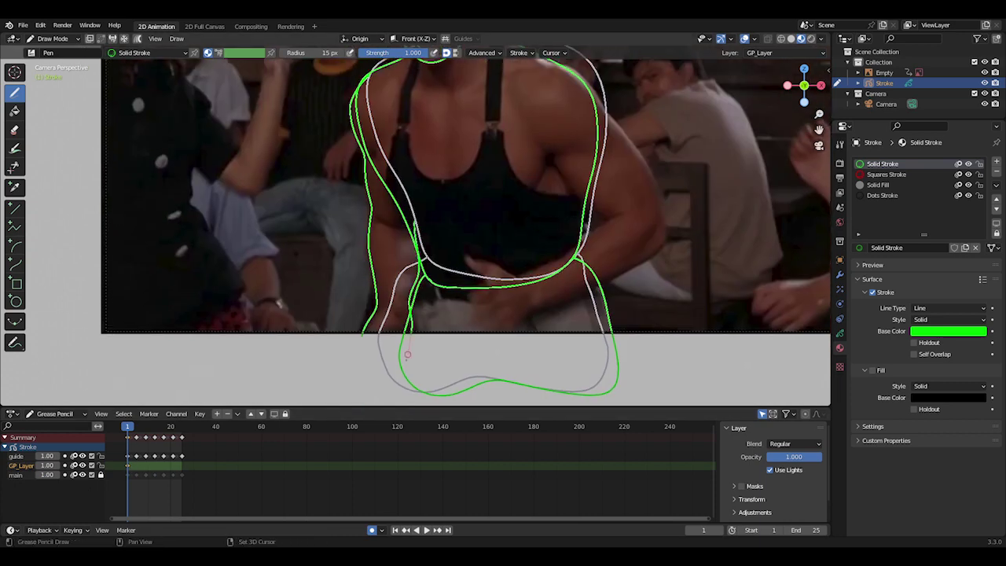
# - Draw the other arm across the torso with its hand and fingers at frame 1, and add the remaining wrist detail
pyautogui.keyDown('shift'); pyautogui.moveTo(404, 359); pyautogui.dragTo(239, 405, button='middle'); pyautogui.keyUp('shift')
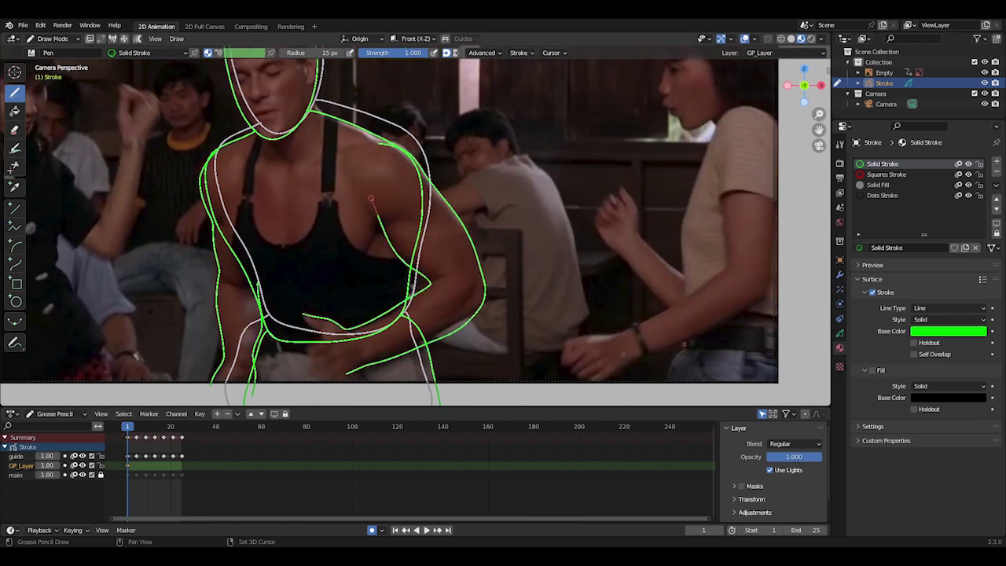
pyautogui.moveTo(372, 234); pyautogui.dragTo(364, 250)
pyautogui.keyDown('shift'); pyautogui.moveTo(364, 249); pyautogui.dragTo(438, 137, button='middle'); pyautogui.keyUp('shift')
pyautogui.scroll(2, 439, 137)
pyautogui.moveTo(394, 277); pyautogui.dragTo(423, 276)
pyautogui.keyDown('shift'); pyautogui.moveTo(445, 341); pyautogui.dragTo(607, 340, button='middle'); pyautogui.keyUp('shift')
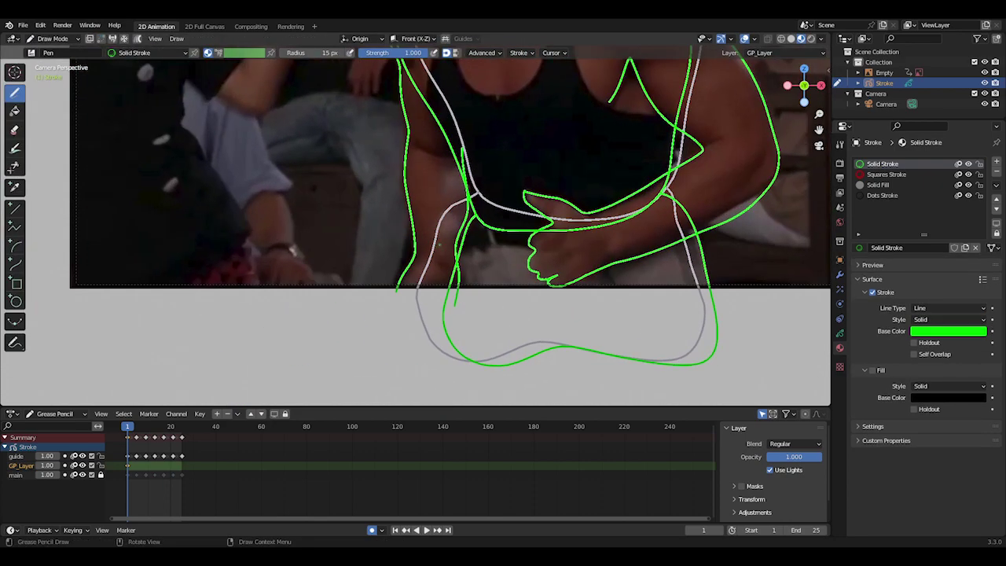
pyautogui.moveTo(438, 247); pyautogui.dragTo(438, 264)
pyautogui.keyDown('ctrl'); pyautogui.moveTo(438, 264); pyautogui.dragTo(437, 306, button='middle'); pyautogui.keyUp('ctrl')
pyautogui.keyDown('shift'); pyautogui.moveTo(438, 290); pyautogui.dragTo(361, 403, button='middle'); pyautogui.keyUp('shift')
# - Draw the arm and clenched hand on the picture's left side at frame 5
pyautogui.moveTo(129, 427); pyautogui.dragTo(137, 433)
pyautogui.keyDown('ctrl'); pyautogui.moveTo(408, 259); pyautogui.dragTo(409, 220, button='middle'); pyautogui.keyUp('ctrl')
pyautogui.moveTo(428, 183); pyautogui.dragTo(409, 334)
pyautogui.keyDown('shift'); pyautogui.moveTo(409, 334); pyautogui.dragTo(408, 214, button='middle'); pyautogui.keyUp('shift')
pyautogui.moveTo(462, 203); pyautogui.dragTo(387, 283)
pyautogui.keyDown('ctrl'); pyautogui.moveTo(387, 259); pyautogui.dragTo(387, 236, button='middle'); pyautogui.keyUp('ctrl')
pyautogui.moveTo(480, 197); pyautogui.dragTo(499, 226)
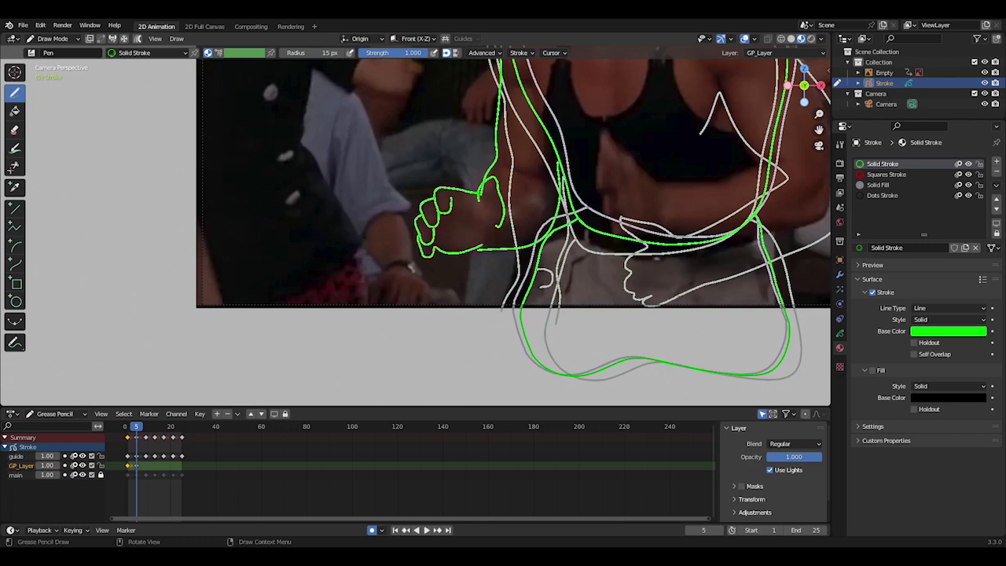
# - Turn off onion skinning for the main layer and the arm drawing layer
pyautogui.keyDown('ctrl'); pyautogui.moveTo(559, 164); pyautogui.dragTo(346, 294, button='middle'); pyautogui.keyUp('ctrl')
pyautogui.click(83, 474)
pyautogui.click(73, 475)
pyautogui.click(74, 465)
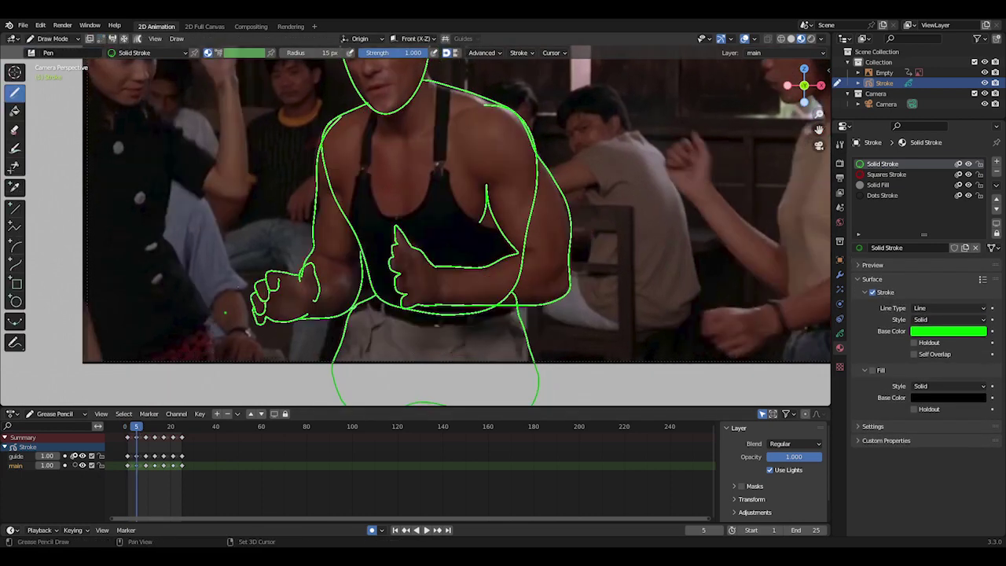
# - Draw the tank top's straps and neckline on the main layer's keyframes, working through frames 5, 9 and 13
pyautogui.keyDown('shift'); pyautogui.moveTo(226, 313); pyautogui.dragTo(254, 362, button='middle'); pyautogui.keyUp('shift')
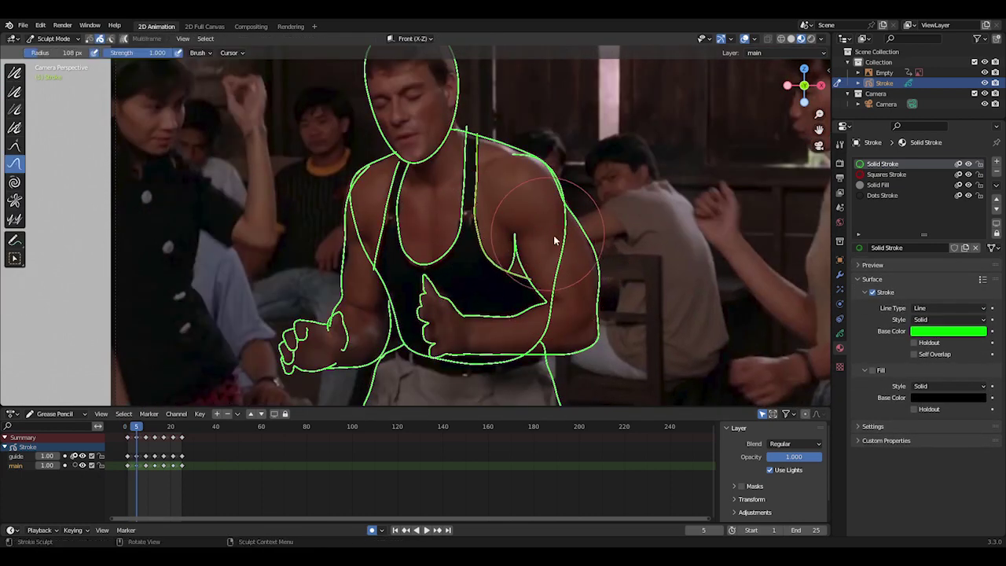
pyautogui.press('Up')
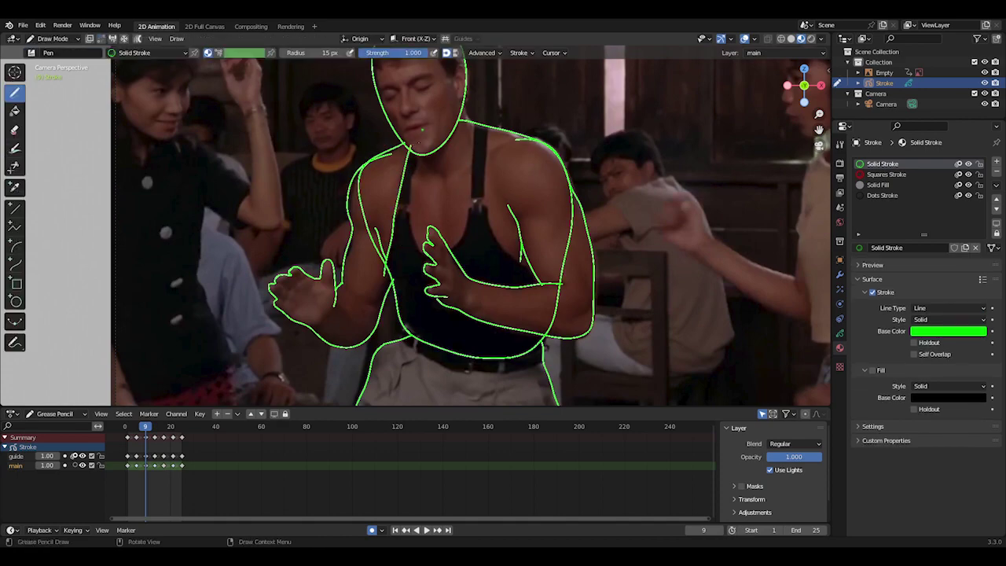
pyautogui.click(154, 432)
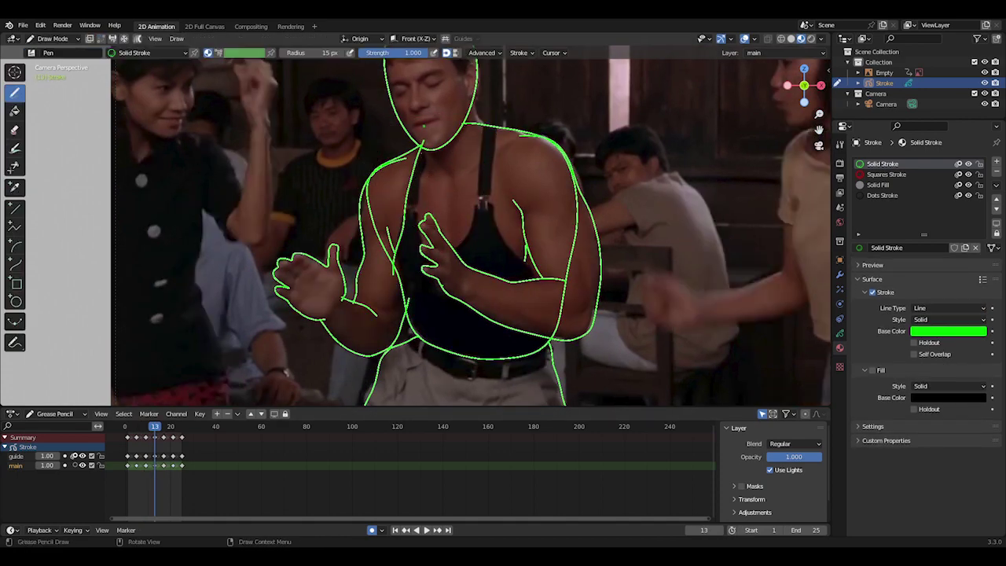
pyautogui.keyDown('shift'); pyautogui.moveTo(487, 131); pyautogui.dragTo(490, 124); pyautogui.keyUp('shift')
pyautogui.keyDown('shift'); pyautogui.moveTo(496, 127); pyautogui.dragTo(525, 267); pyautogui.keyUp('shift')
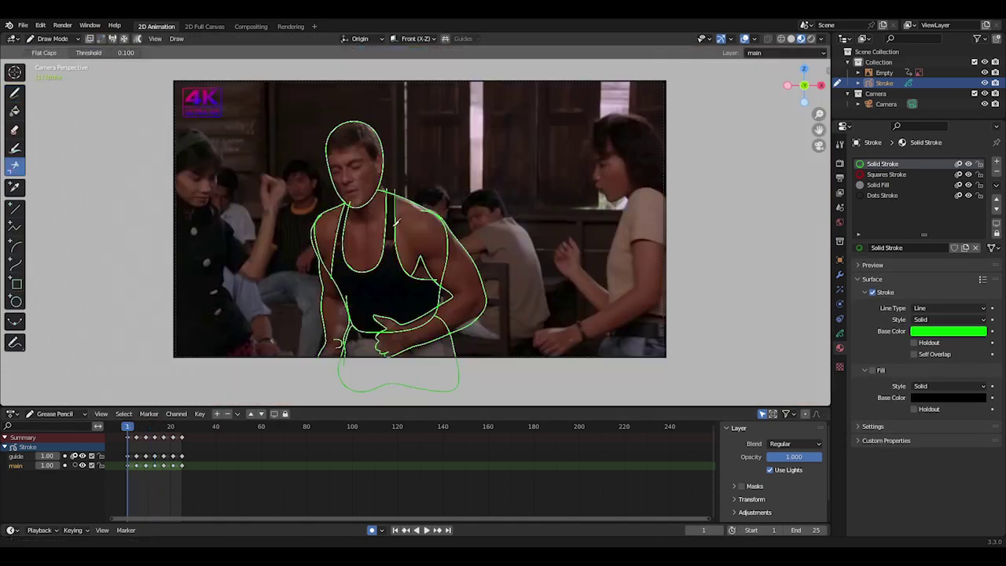
# - Trim the overlapping strap, shoulder and arm lines at frame 1 with the Cutter tool
pyautogui.scroll(4, 463, 70)
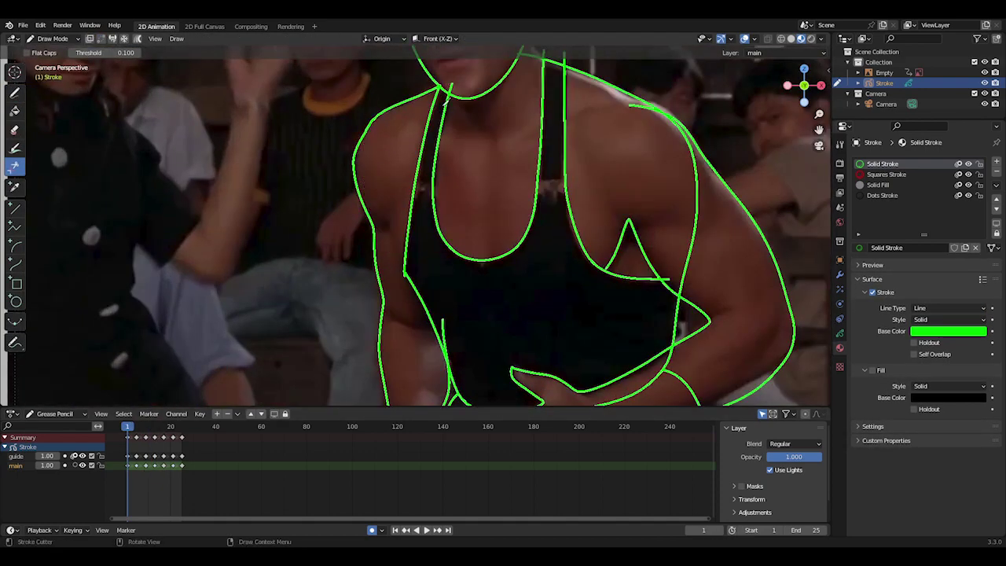
pyautogui.moveTo(473, 301)
pyautogui.keyDown('shift'); pyautogui.mouseDown(button='middle')
pyautogui.moveTo(468, 202)
pyautogui.moveTo(305, 301)
pyautogui.mouseUp(button='middle'); pyautogui.keyUp('shift')
pyautogui.hotkey('shift', 'space')
pyautogui.click(257, 300)
pyautogui.scroll(-3, 314, 259)
pyautogui.keyDown('shift'); pyautogui.moveTo(315, 260); pyautogui.dragTo(350, 385, button='middle'); pyautogui.keyUp('shift')
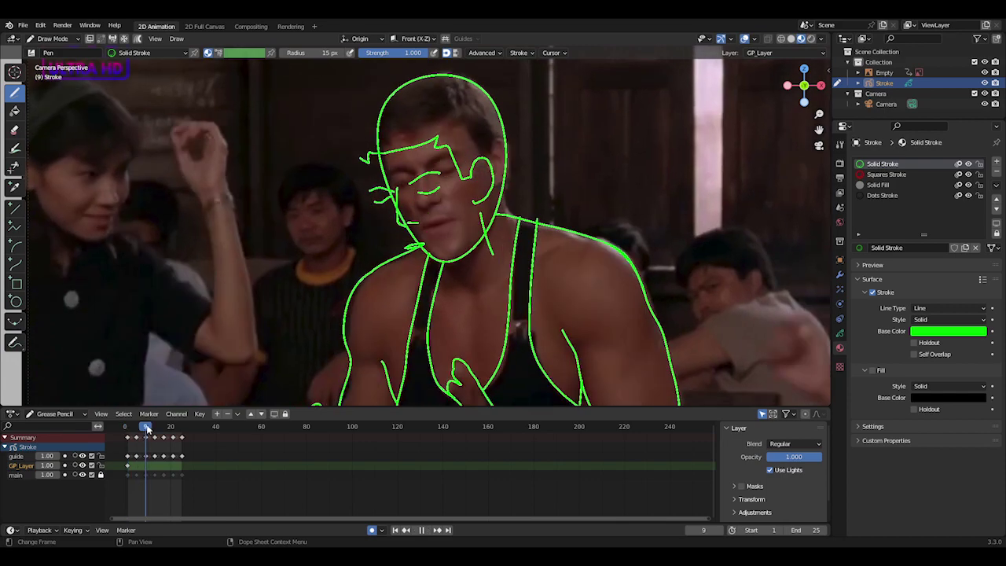
# - Fit the facial features to the man's face at frames 9 and 17 in Sculpt Mode
pyautogui.hotkey('ctrl', 'Tab')
pyautogui.click(542, 238)
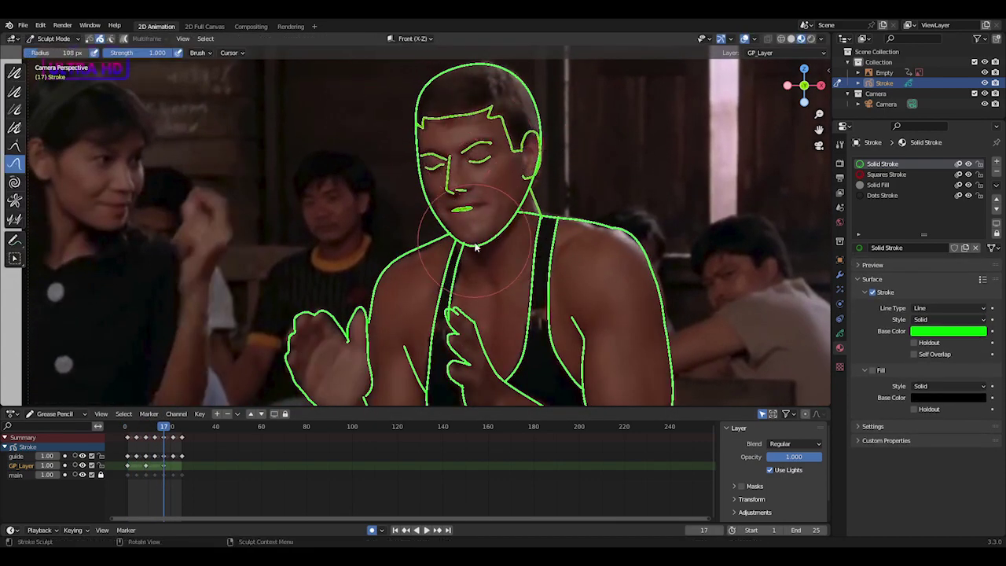
pyautogui.scroll(3, 472, 196)
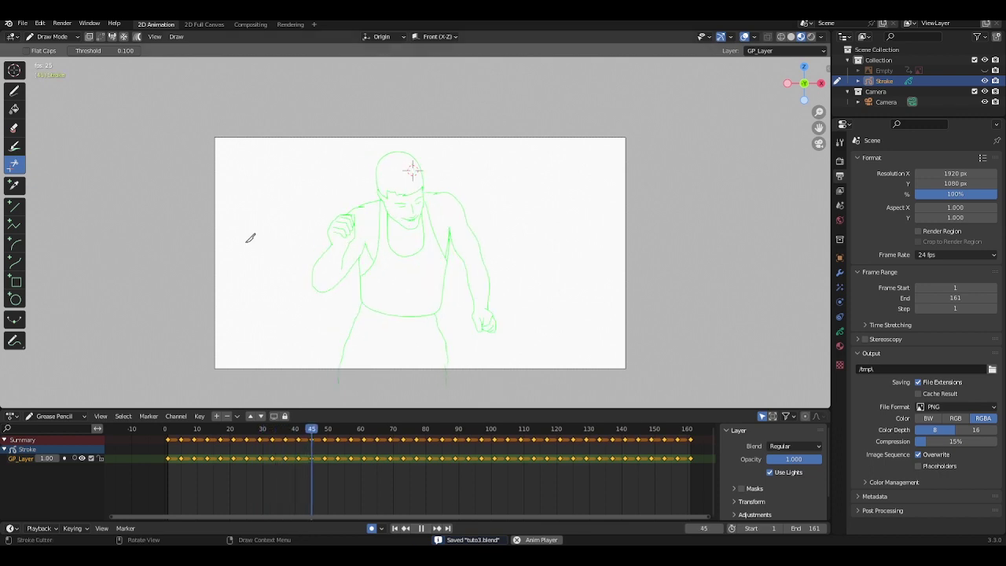
# - Place the 3D cursor clear of the figure and open the Solid Stroke material settings
pyautogui.click(14, 70)
pyautogui.click(360, 151)
pyautogui.click(473, 143)
pyautogui.click(543, 165)
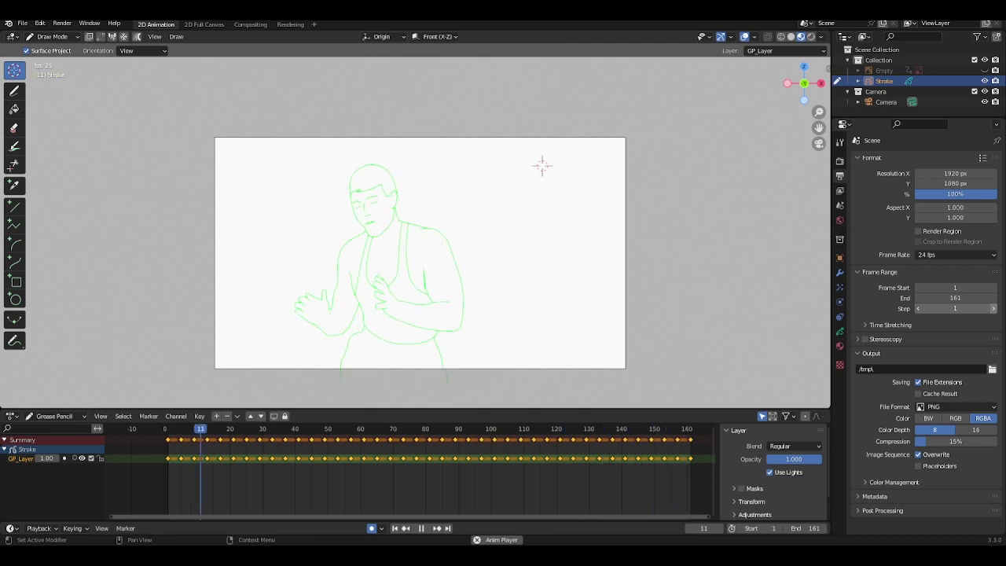
pyautogui.click(839, 346)
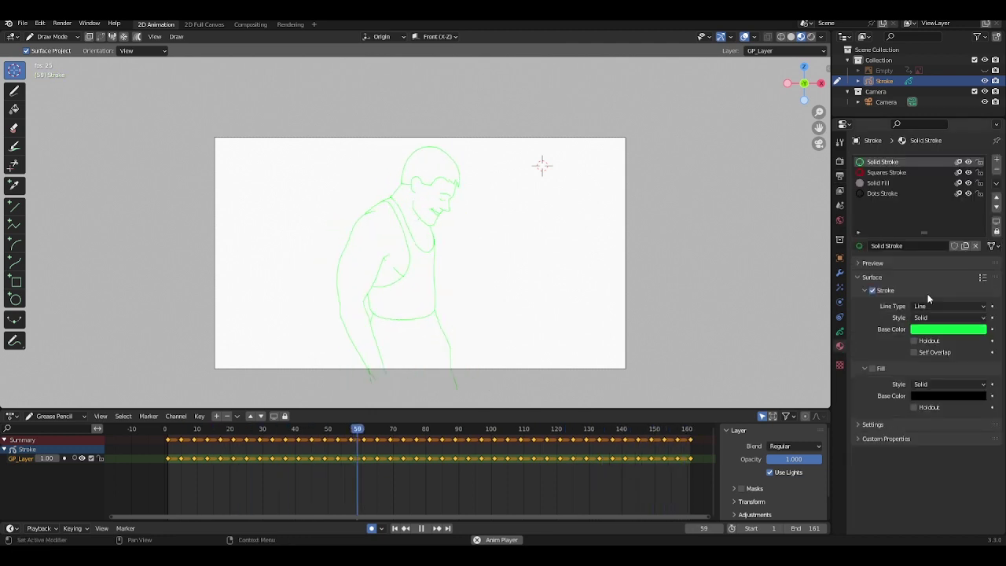